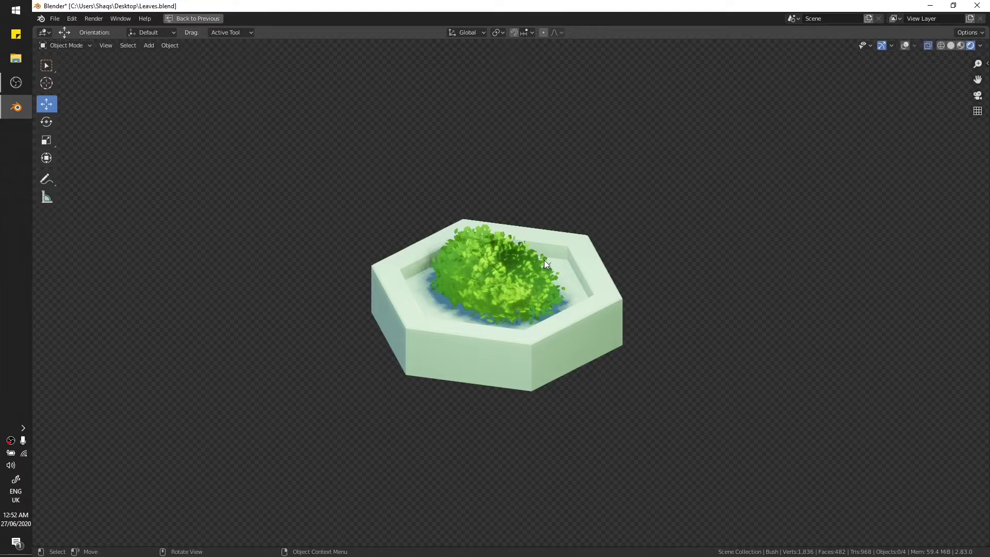
# Examine the finished bush and its pot from several angles with the viewport overlays shown
pyautogui.moveTo(583, 289); pyautogui.dragTo(600, 310, button='middle')
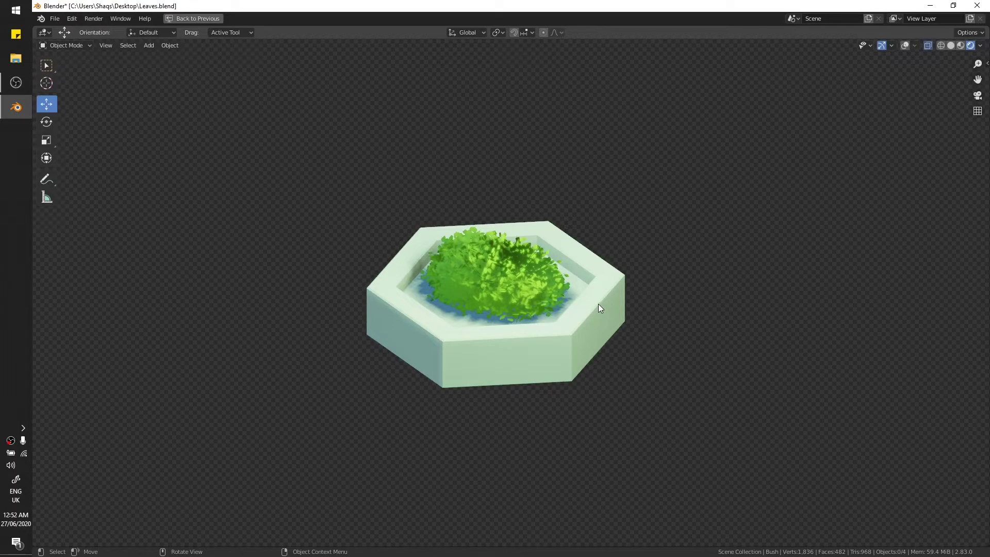
pyautogui.hotkey('shift', 'alt', 'z')
pyautogui.moveTo(623, 270); pyautogui.dragTo(604, 295, button='middle')
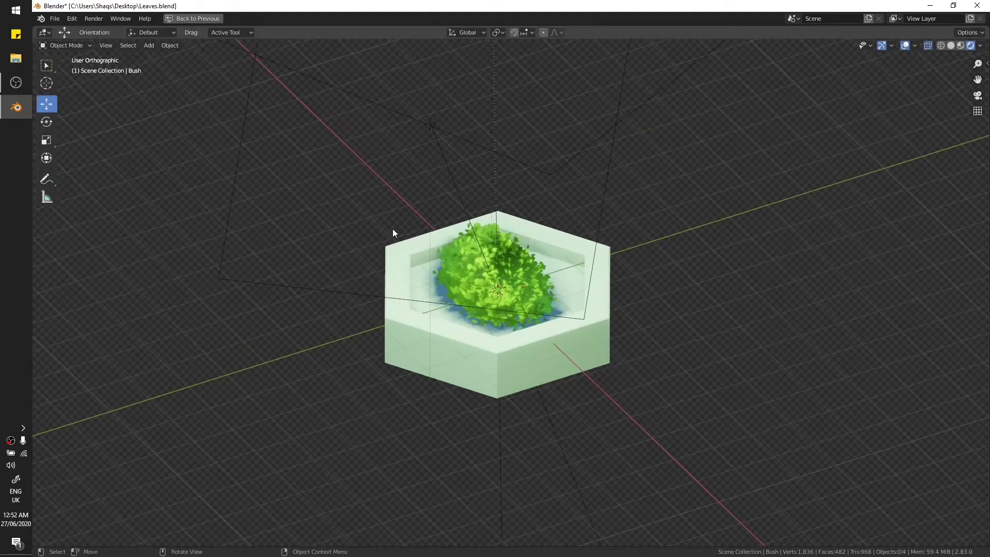
pyautogui.moveTo(389, 232); pyautogui.dragTo(453, 240, button='middle')
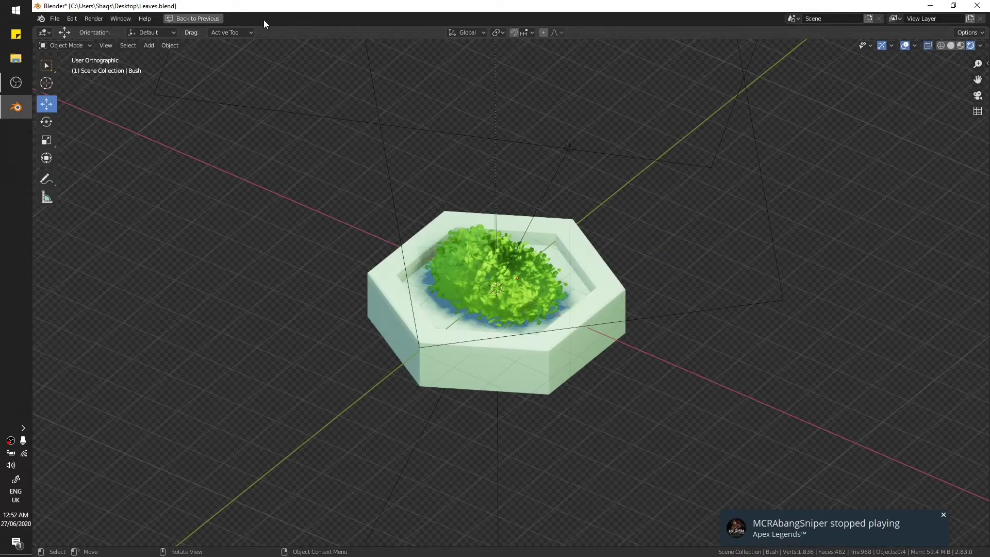
# Open the Shading workspace and show the bush's Leaves material nodes in a maximized shader editor
pyautogui.hotkey('ctrl', 'space')
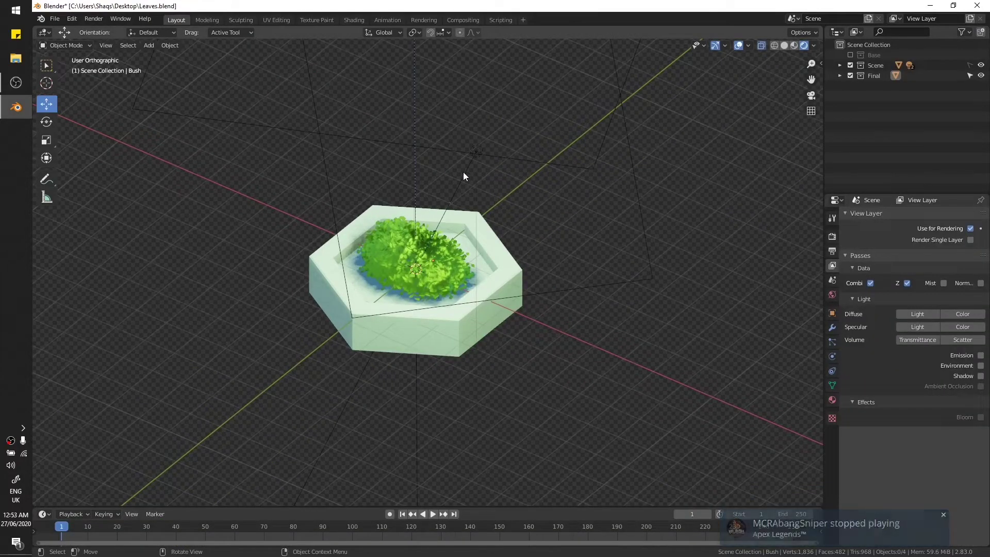
pyautogui.moveTo(425, 192); pyautogui.dragTo(379, 40, button='middle')
pyautogui.click(354, 20)
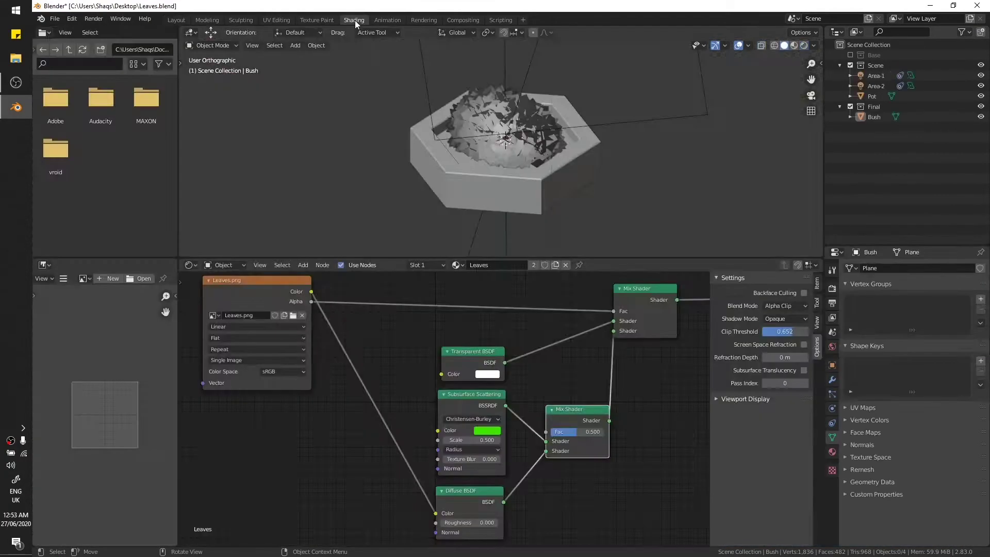
pyautogui.moveTo(430, 256); pyautogui.dragTo(424, 165)
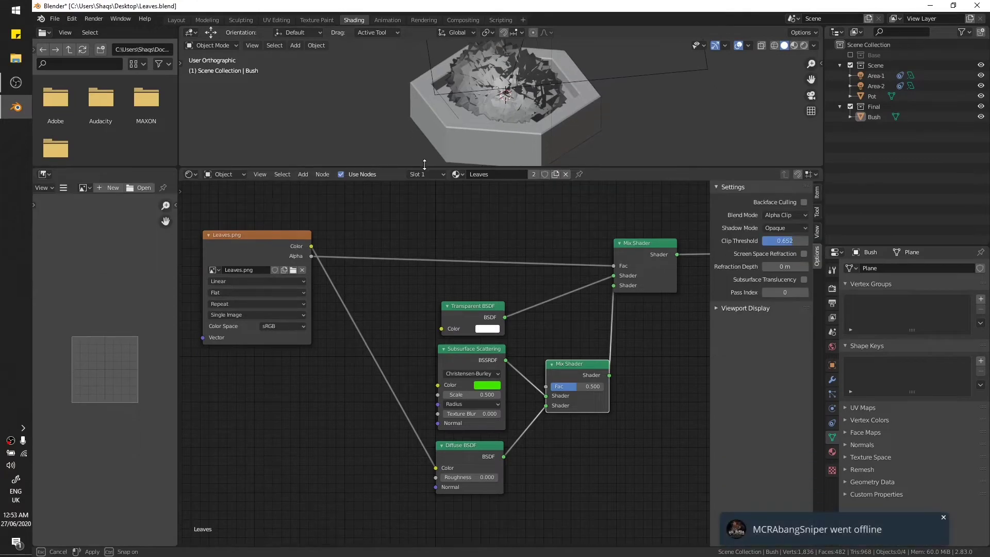
pyautogui.hotkey('ctrl', 'space')
pyautogui.scroll(-2, 507, 218)
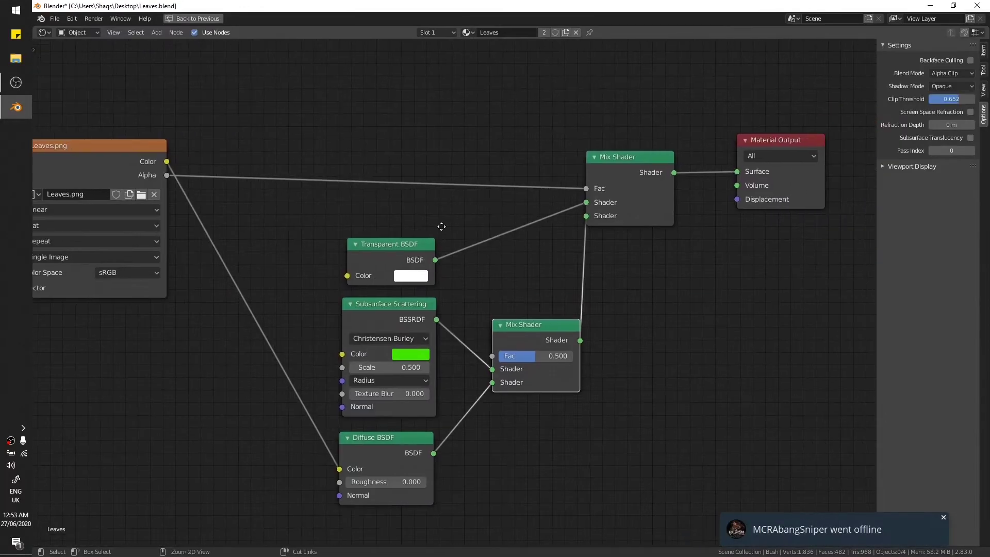
# Rearrange the Leaves material's image texture, shader, mix and output nodes into a tidy, readable layout
pyautogui.moveTo(170, 180); pyautogui.dragTo(239, 180)
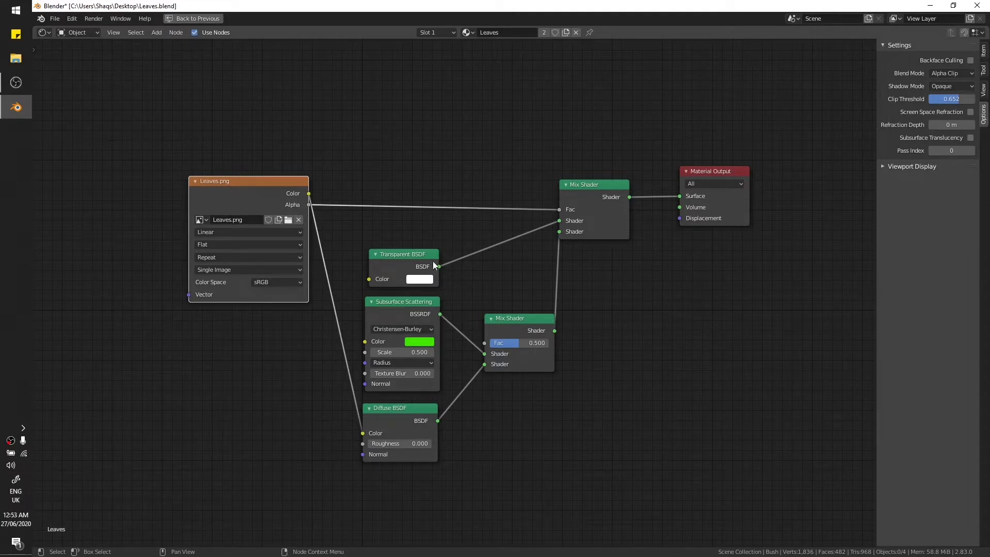
pyautogui.moveTo(433, 262); pyautogui.dragTo(431, 243)
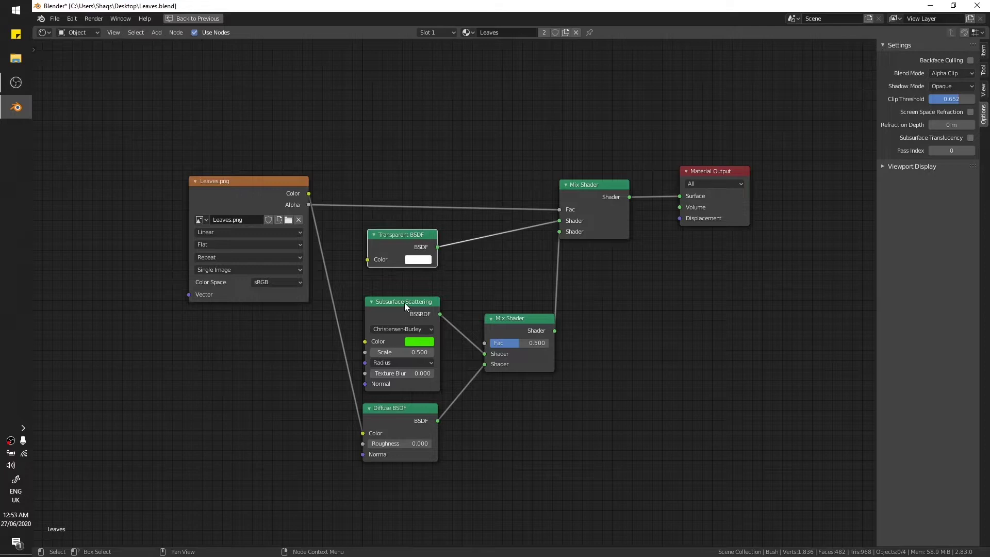
pyautogui.moveTo(404, 302); pyautogui.dragTo(401, 295)
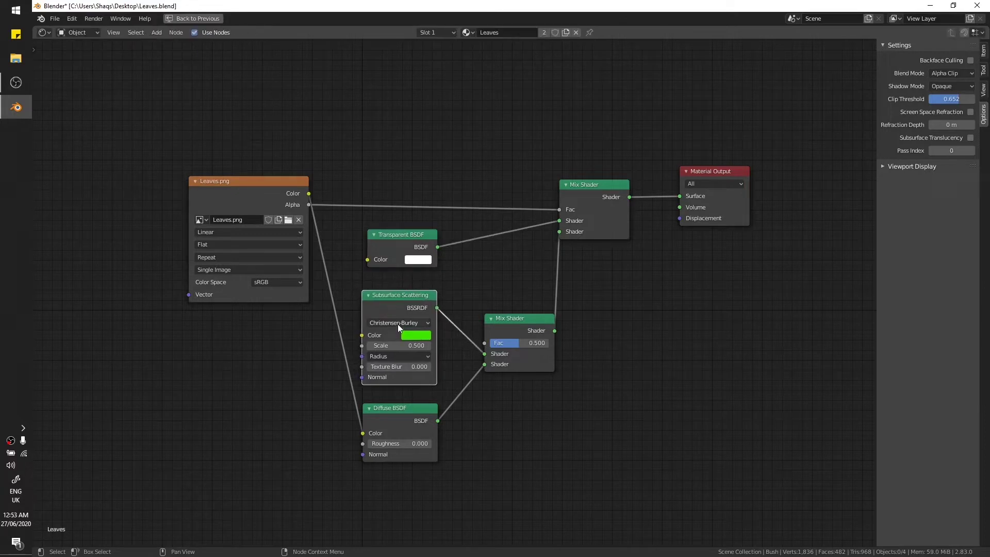
pyautogui.moveTo(397, 410); pyautogui.dragTo(396, 412)
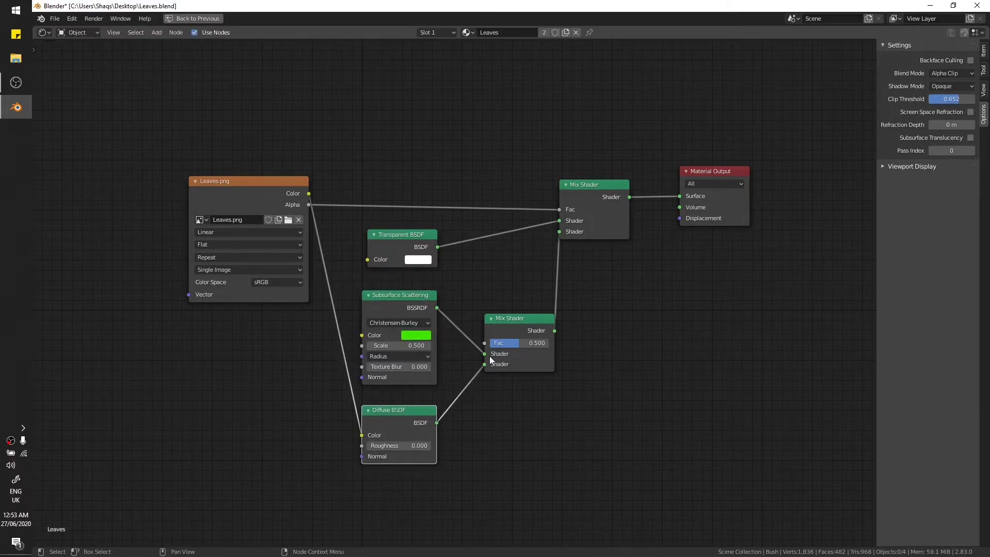
pyautogui.moveTo(583, 189); pyautogui.dragTo(599, 215)
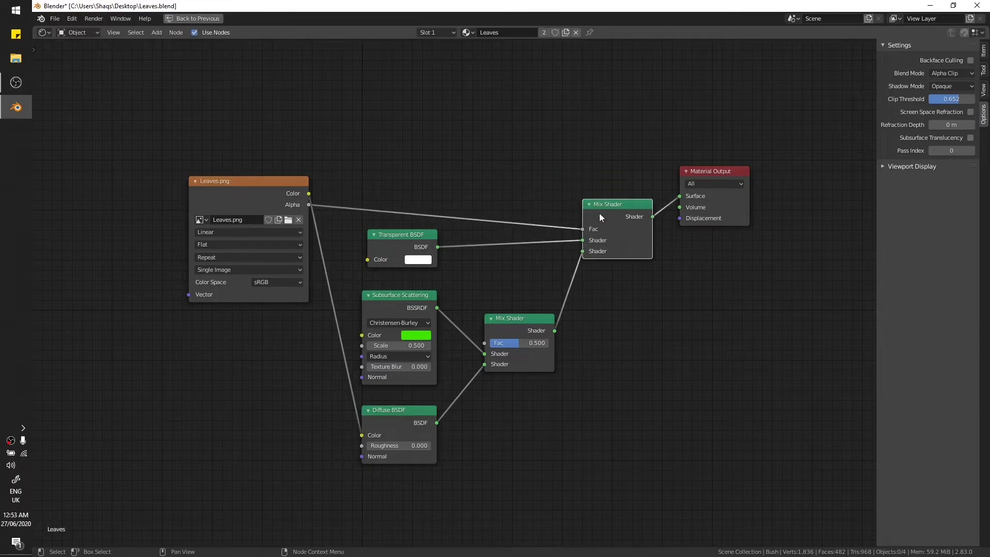
pyautogui.moveTo(542, 315); pyautogui.dragTo(536, 312)
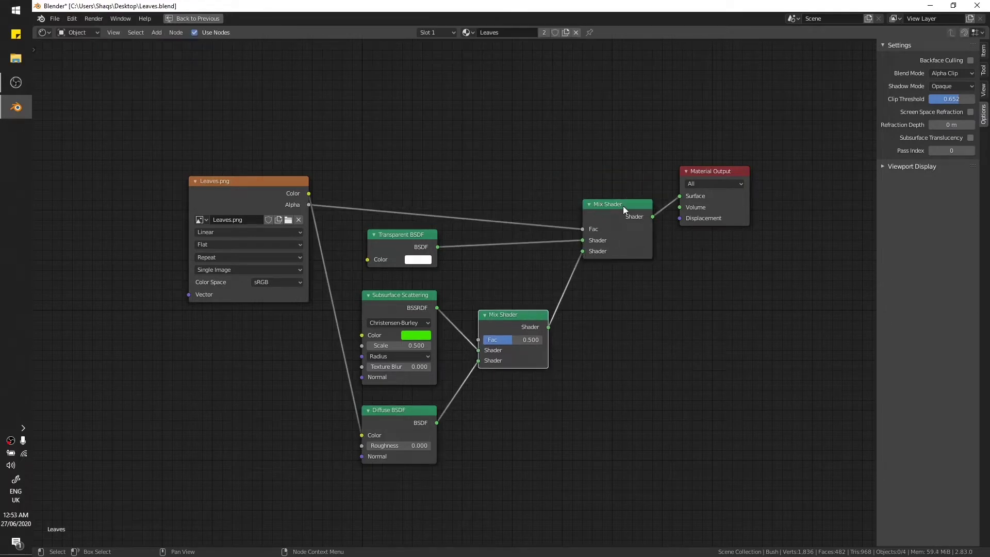
pyautogui.moveTo(617, 217); pyautogui.dragTo(580, 231, button='middle')
pyautogui.moveTo(666, 185); pyautogui.dragTo(684, 215)
# Set the Shading workspace's 3D viewport to Rendered shading
pyautogui.hotkey('ctrl', 'space')
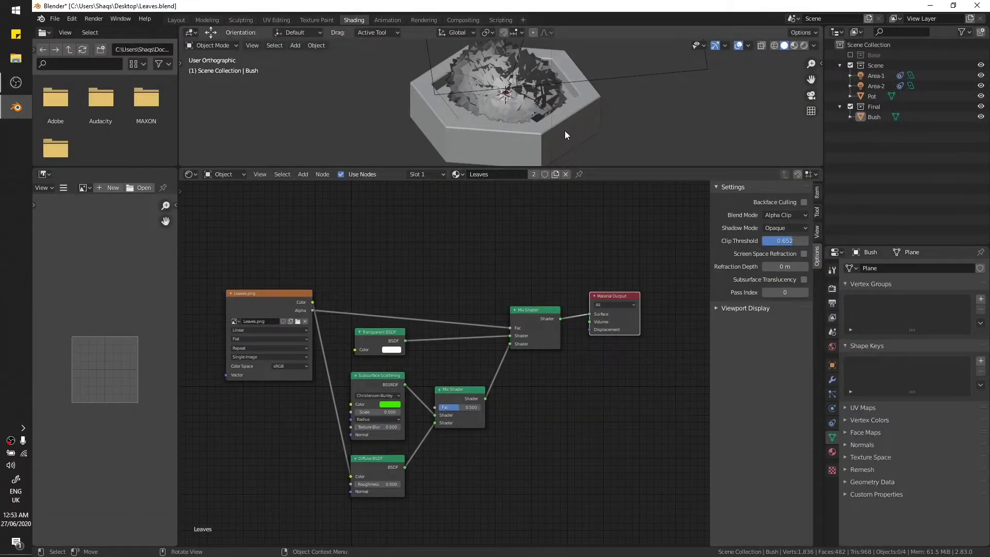
pyautogui.hotkey('ctrl', 'space')
pyautogui.press('z')
pyautogui.click(646, 196)
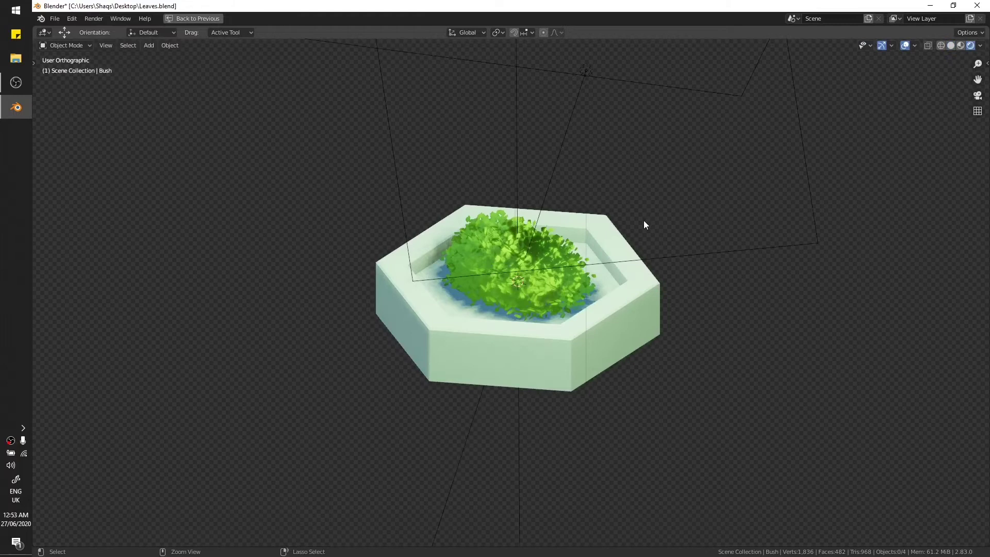
pyautogui.hotkey('ctrl', 'space')
# Return to the split layout and enlarge the 3D viewport so the whole pot and bush are visible
pyautogui.hotkey('ctrl', 'space')
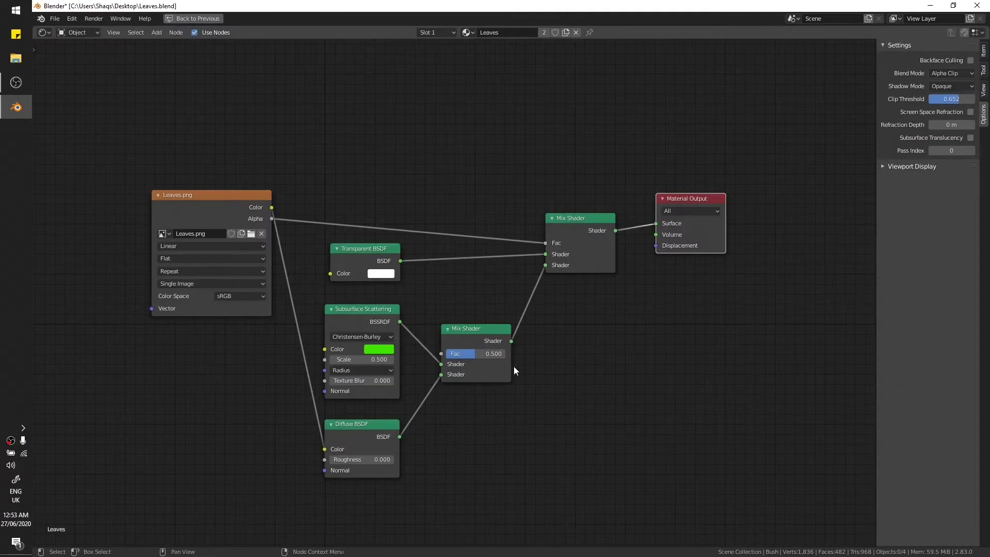
pyautogui.hotkey('ctrl', 'space')
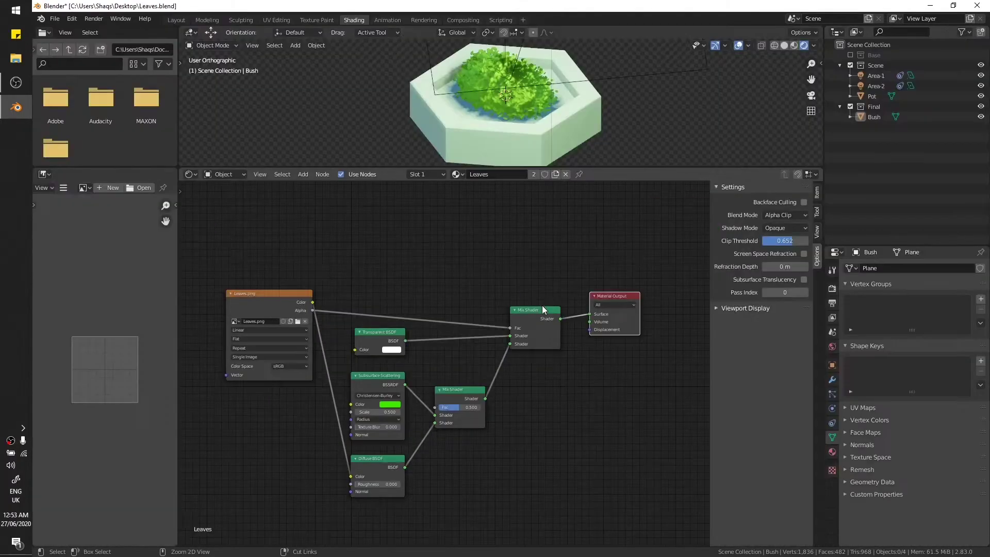
pyautogui.moveTo(563, 165); pyautogui.dragTo(565, 415)
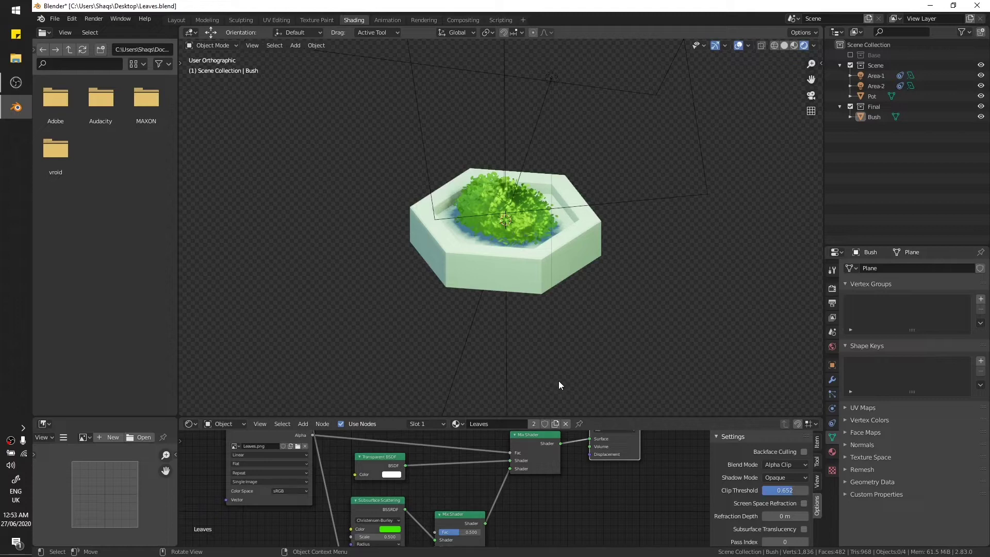
pyautogui.moveTo(558, 381); pyautogui.dragTo(531, 301, button='middle')
# Switch to Affinity Photo and create a new 512 × 512 px document with a transparent background
pyautogui.click(15, 10)
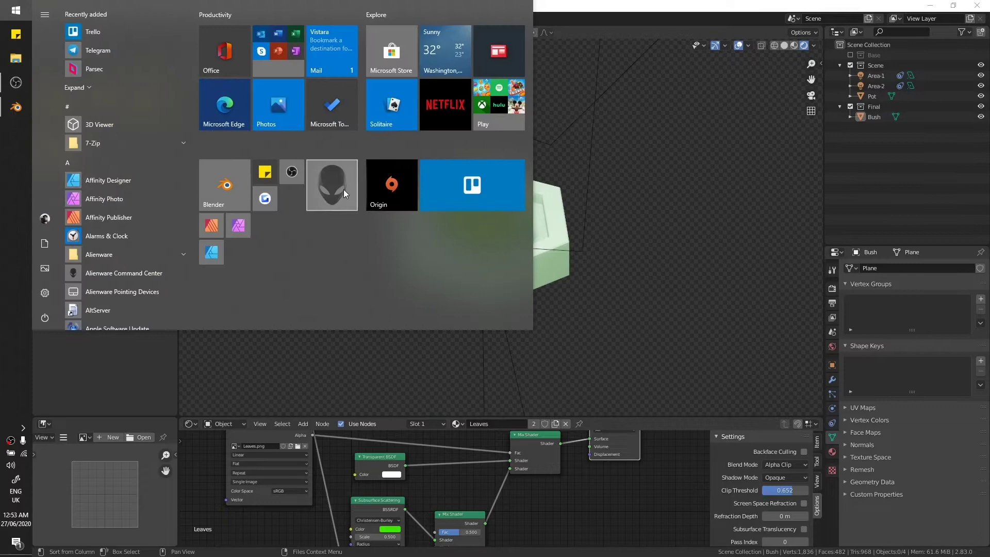
pyautogui.click(234, 229)
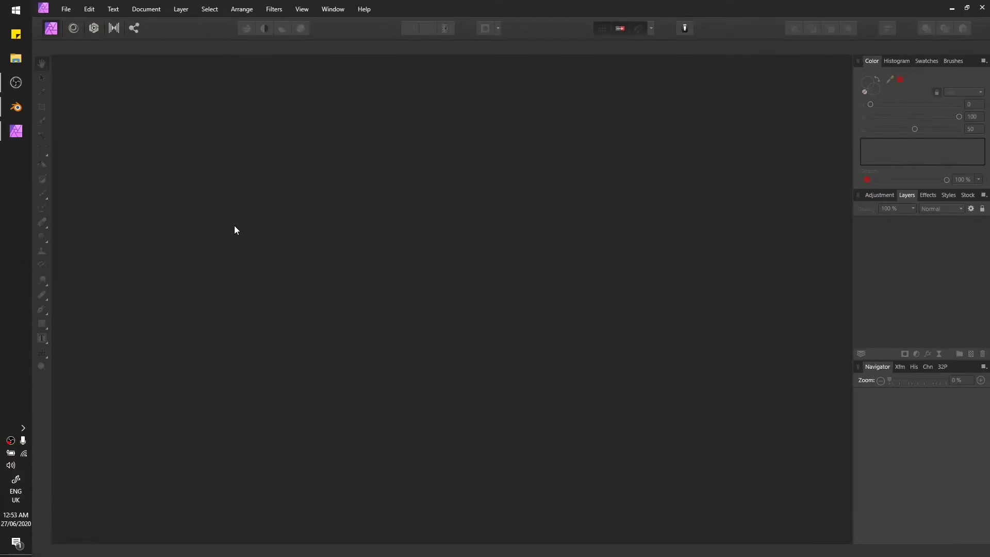
pyautogui.click(67, 10)
pyautogui.click(83, 33)
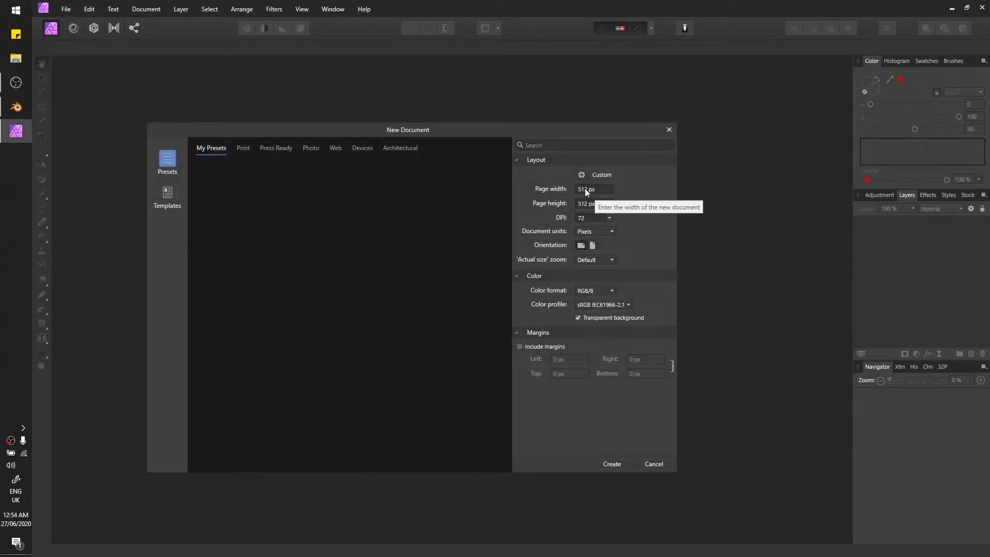
pyautogui.click(589, 189)
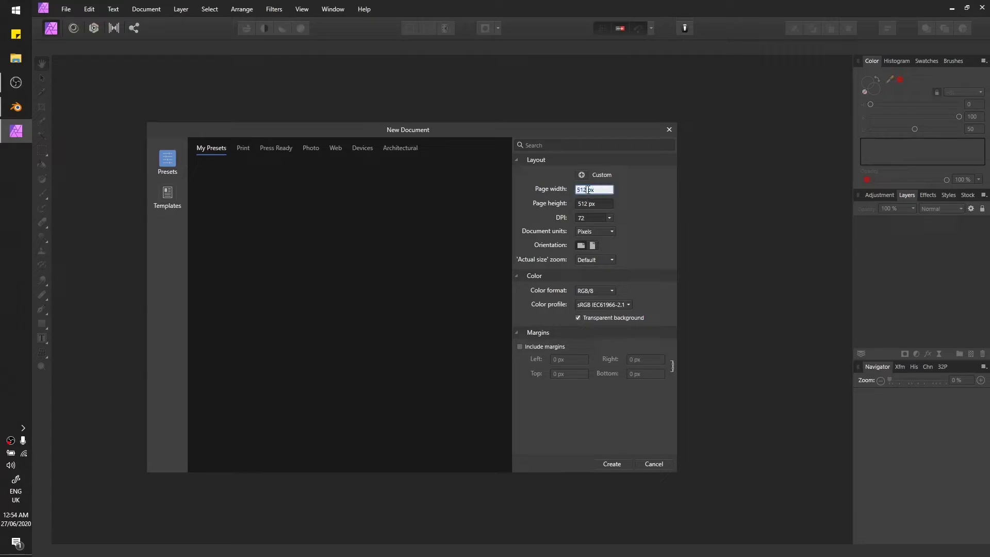
pyautogui.click(586, 190)
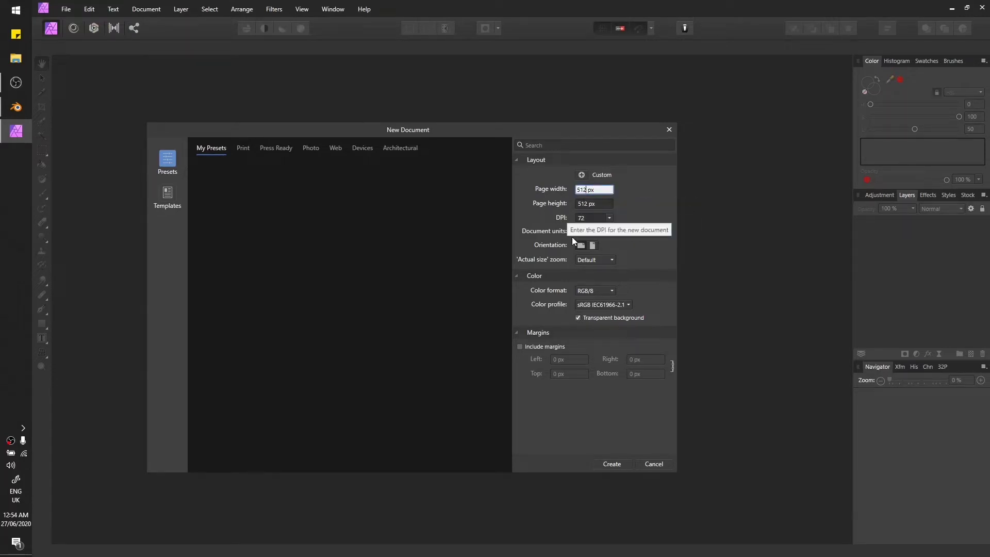
pyautogui.click(620, 465)
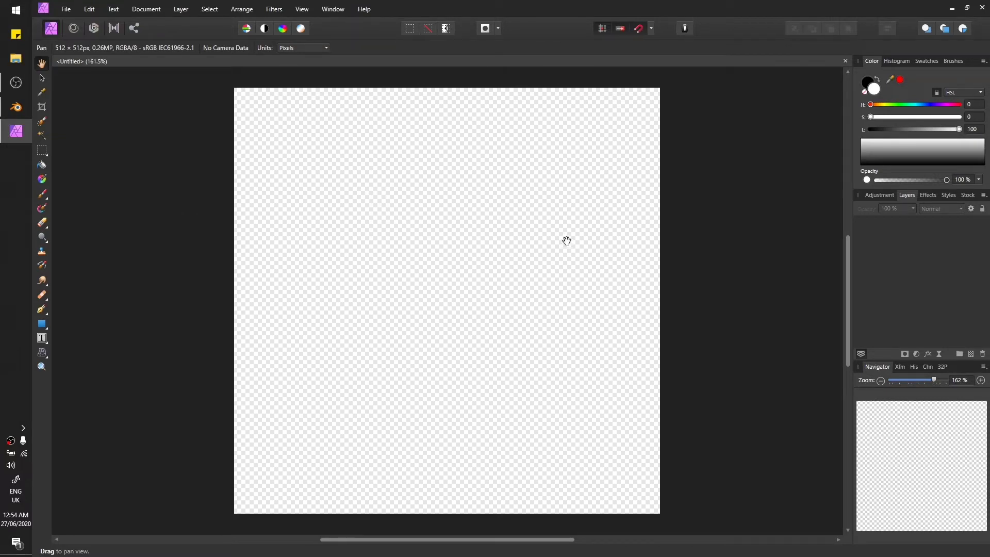
# Set the secondary colour to orange F08F24
pyautogui.moveTo(872, 105); pyautogui.dragTo(877, 104)
pyautogui.doubleClick(874, 92)
pyautogui.moveTo(497, 286)
pyautogui.mouseDown()
pyautogui.moveTo(489, 271)
pyautogui.moveTo(528, 268)
pyautogui.mouseUp()
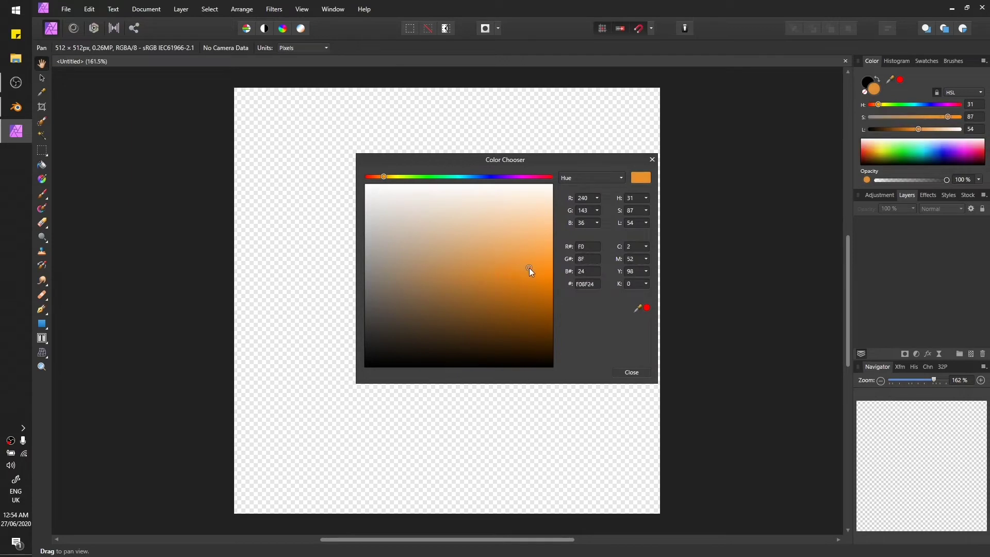
pyautogui.click(630, 371)
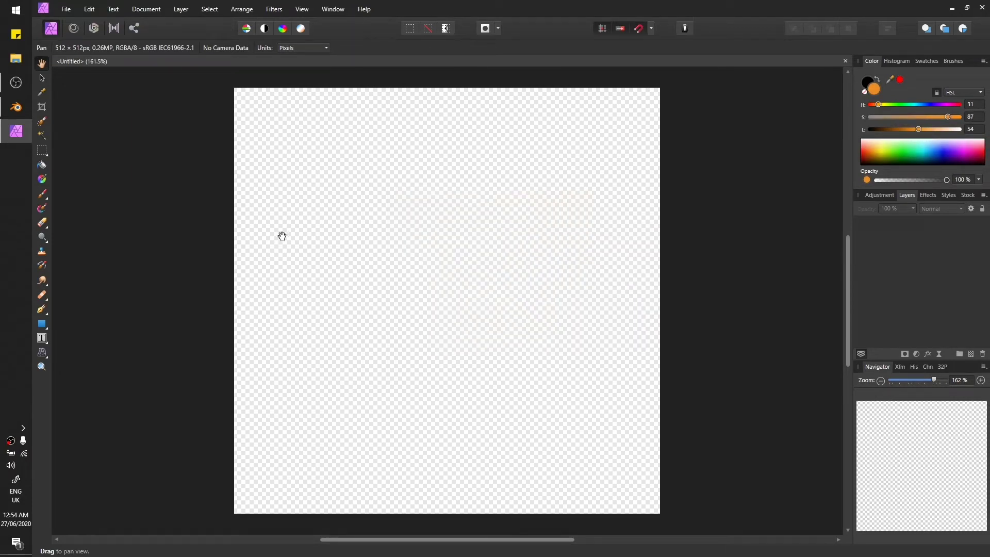
# Choose the Paint Brush with the 32 px solid, rough-edged brush from the Inks category
pyautogui.click(43, 195)
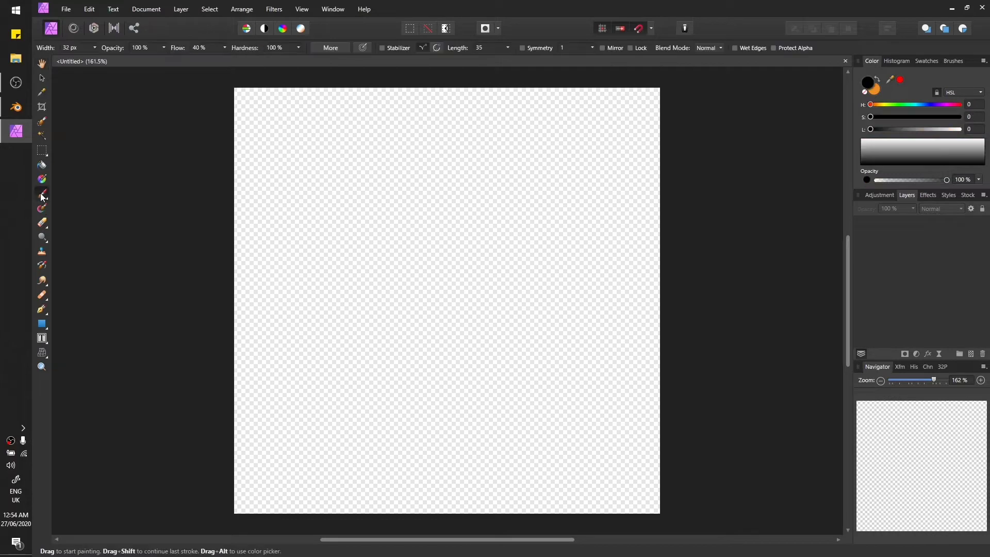
pyautogui.click(952, 61)
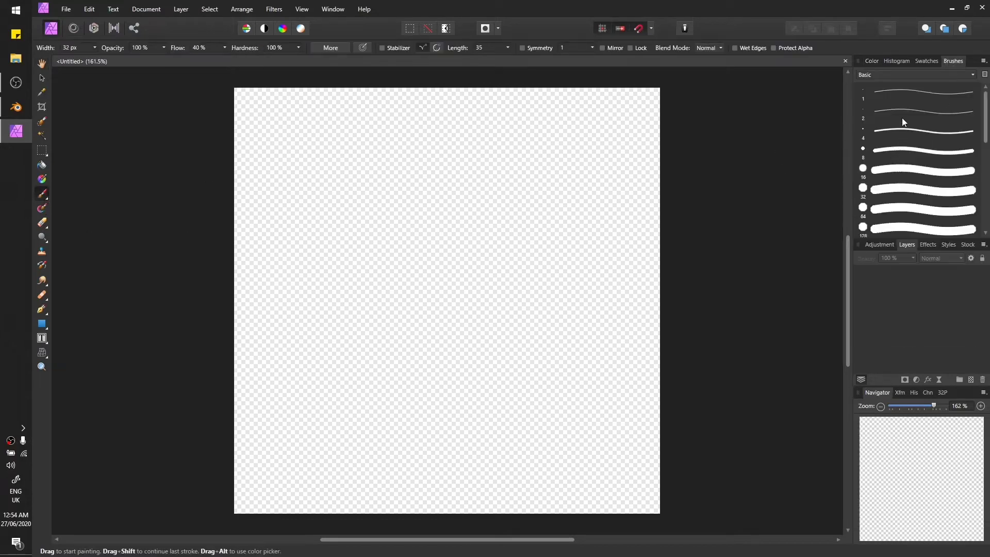
pyautogui.click(908, 74)
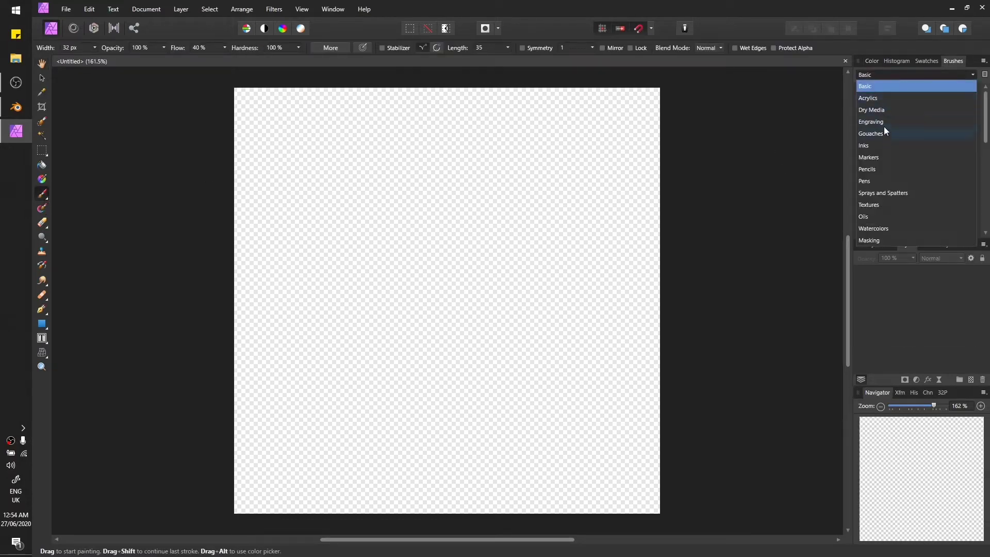
pyautogui.click(891, 145)
pyautogui.scroll(-1, 908, 214)
pyautogui.click(908, 209)
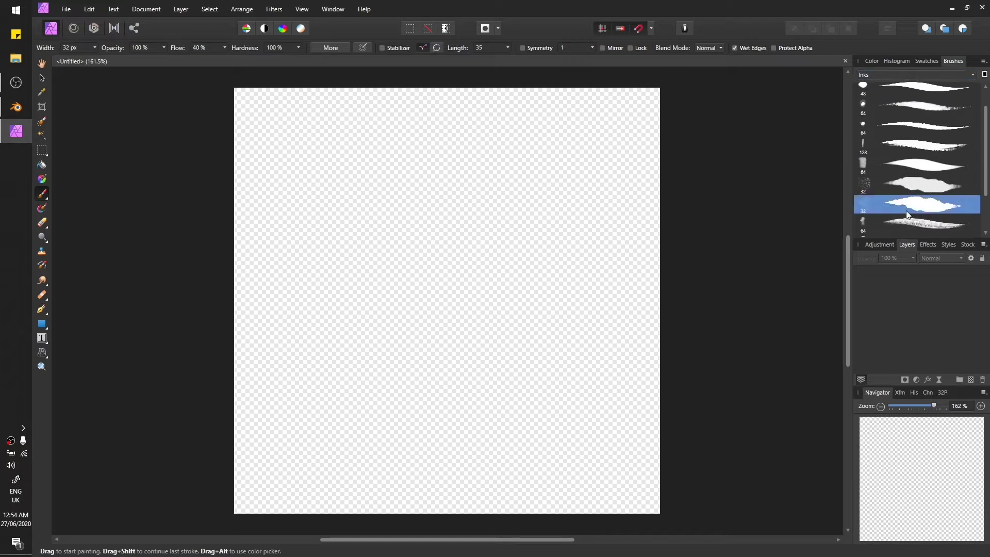
# Undo the test brush strokes and make the orange the active painting colour
pyautogui.moveTo(347, 195)
pyautogui.mouseDown()
pyautogui.moveTo(373, 225)
pyautogui.moveTo(354, 203)
pyautogui.moveTo(371, 204)
pyautogui.moveTo(346, 209)
pyautogui.moveTo(353, 216)
pyautogui.moveTo(454, 180)
pyautogui.moveTo(523, 217)
pyautogui.moveTo(527, 206)
pyautogui.mouseUp()
pyautogui.hotkey('ctrl', 'z')
pyautogui.click(871, 61)
pyautogui.click(878, 89)
pyautogui.hotkey('ctrl', 'z')
pyautogui.hotkey('ctrl', 'z')
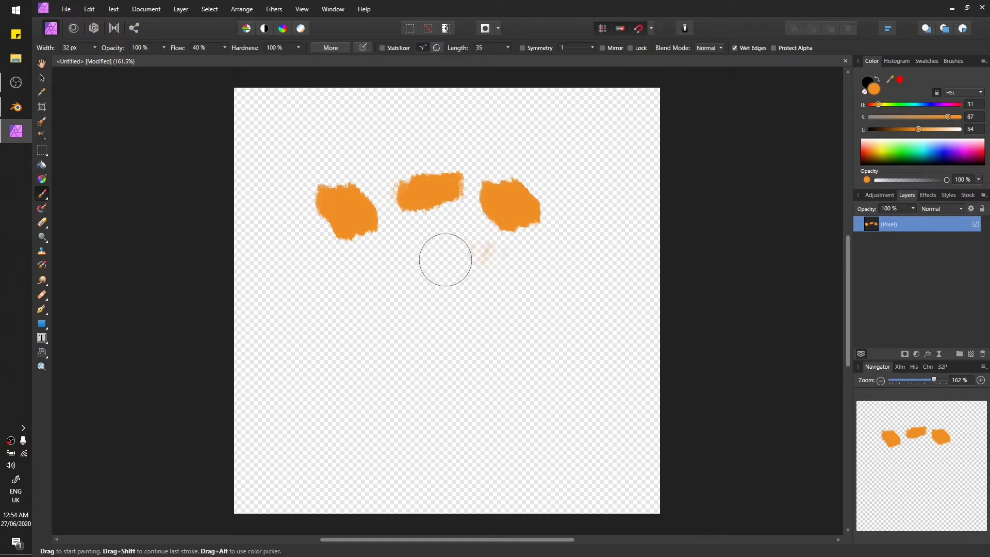
# Fill out the leaf cluster with short rough-edged orange strokes at varied angles, spaced apart across the canvas
pyautogui.moveTo(415, 230); pyautogui.dragTo(394, 268)
pyautogui.moveTo(336, 276)
pyautogui.mouseDown()
pyautogui.moveTo(349, 274)
pyautogui.moveTo(330, 320)
pyautogui.mouseUp()
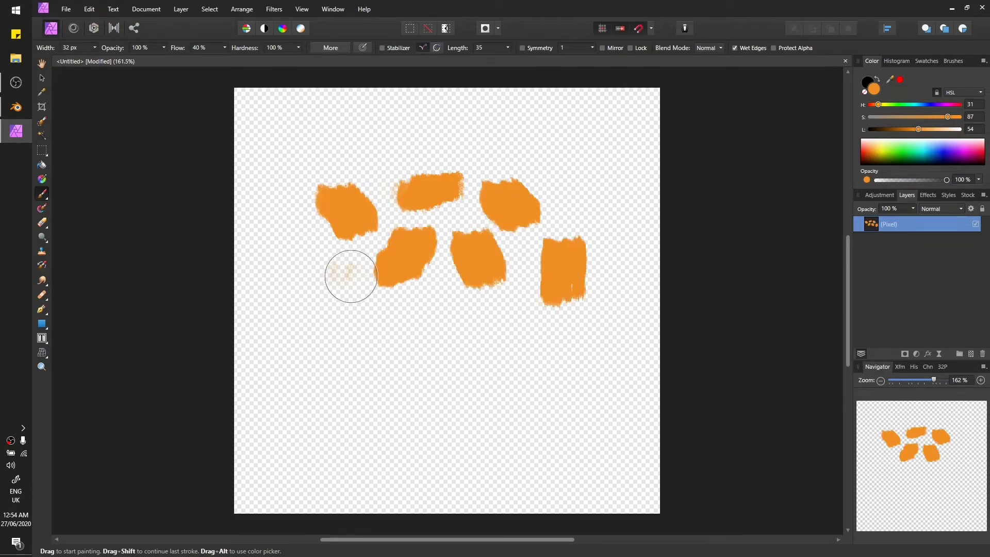
pyautogui.moveTo(355, 365)
pyautogui.mouseDown()
pyautogui.moveTo(346, 367)
pyautogui.moveTo(367, 402)
pyautogui.mouseUp()
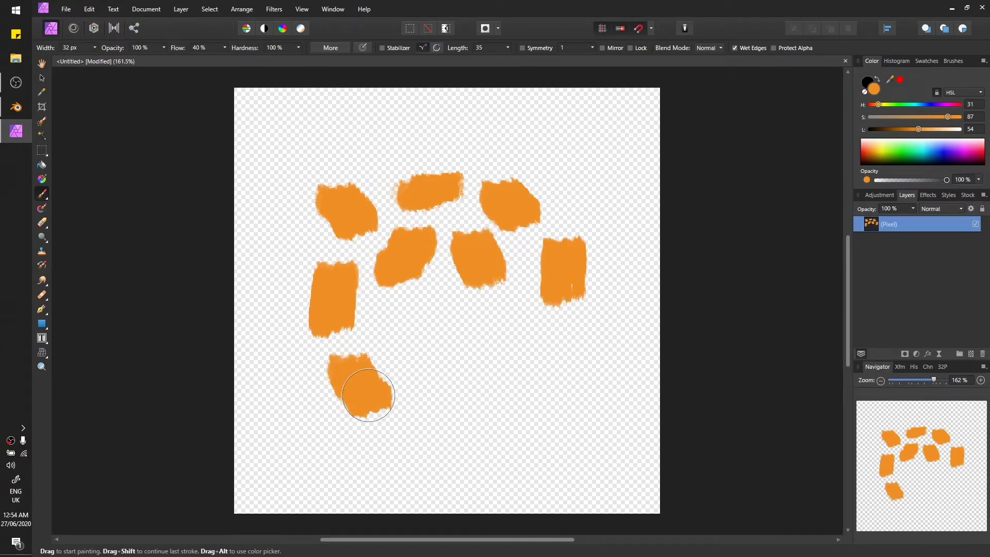
pyautogui.moveTo(407, 323); pyautogui.dragTo(403, 363)
pyautogui.moveTo(456, 309); pyautogui.dragTo(473, 351)
pyautogui.moveTo(521, 335)
pyautogui.mouseDown()
pyautogui.moveTo(545, 371)
pyautogui.moveTo(539, 381)
pyautogui.mouseUp()
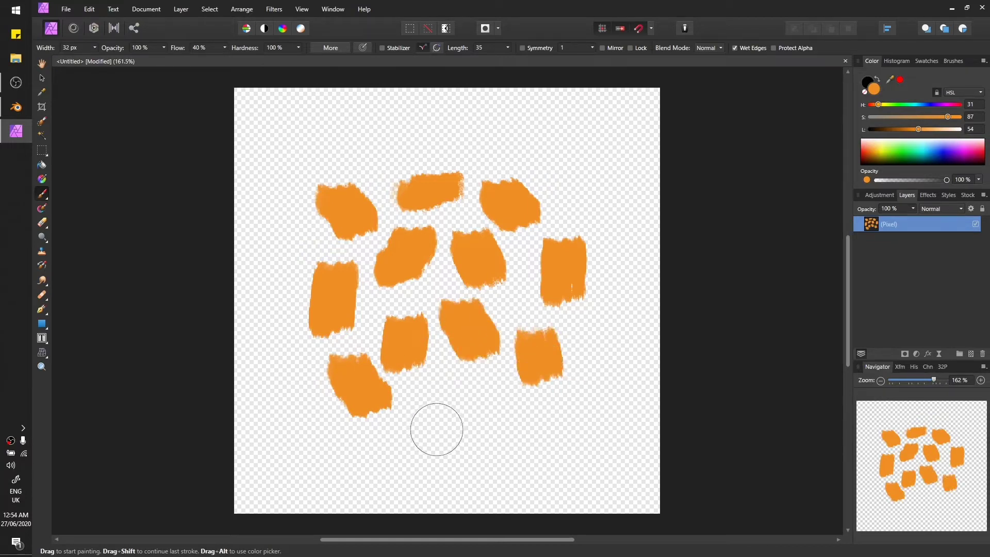
pyautogui.moveTo(435, 427)
pyautogui.mouseDown()
pyautogui.moveTo(475, 404)
pyautogui.moveTo(443, 400)
pyautogui.mouseUp()
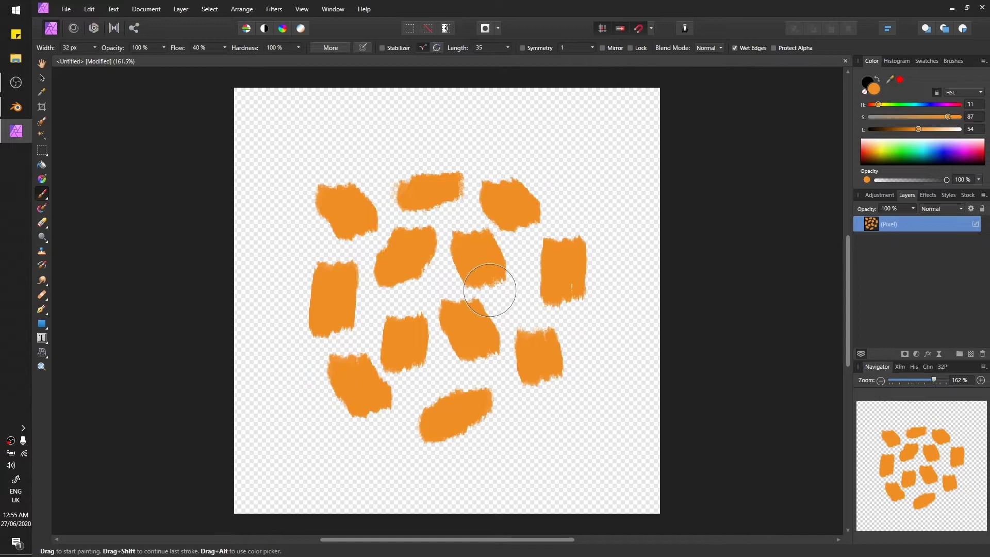
pyautogui.moveTo(515, 444); pyautogui.dragTo(523, 416)
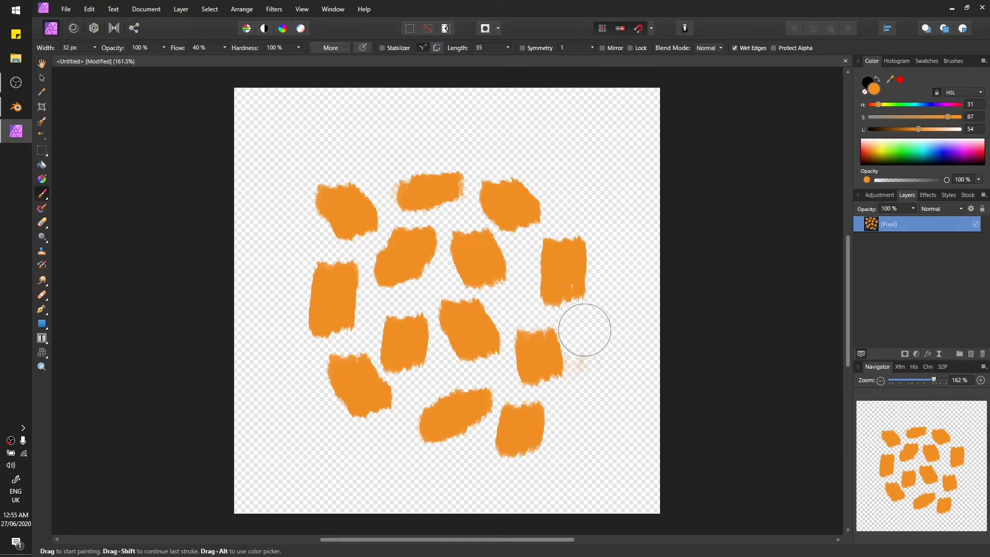
pyautogui.moveTo(561, 205); pyautogui.dragTo(592, 212)
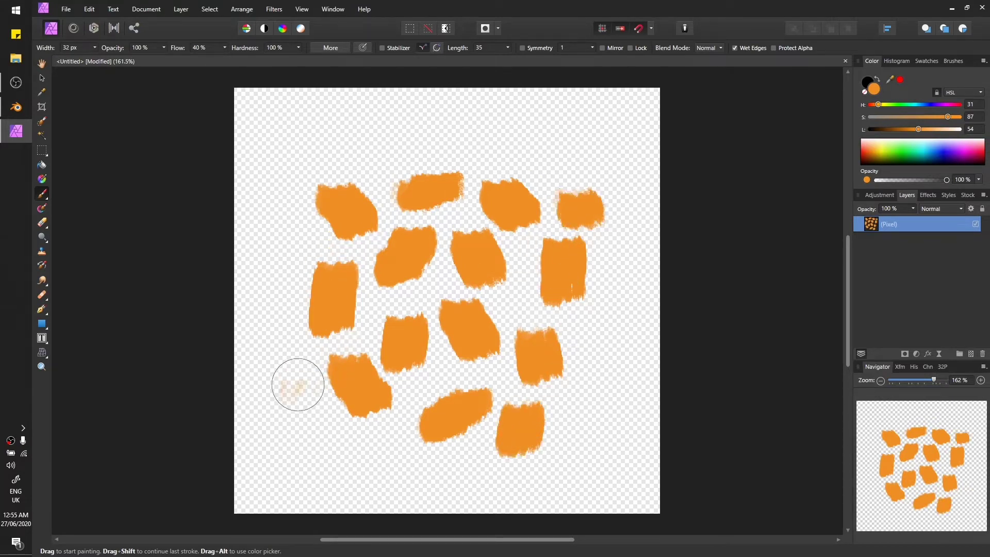
pyautogui.moveTo(295, 382); pyautogui.dragTo(303, 391)
pyautogui.moveTo(356, 453); pyautogui.dragTo(407, 467)
pyautogui.moveTo(304, 253); pyautogui.dragTo(292, 216)
pyautogui.moveTo(460, 134); pyautogui.dragTo(497, 137)
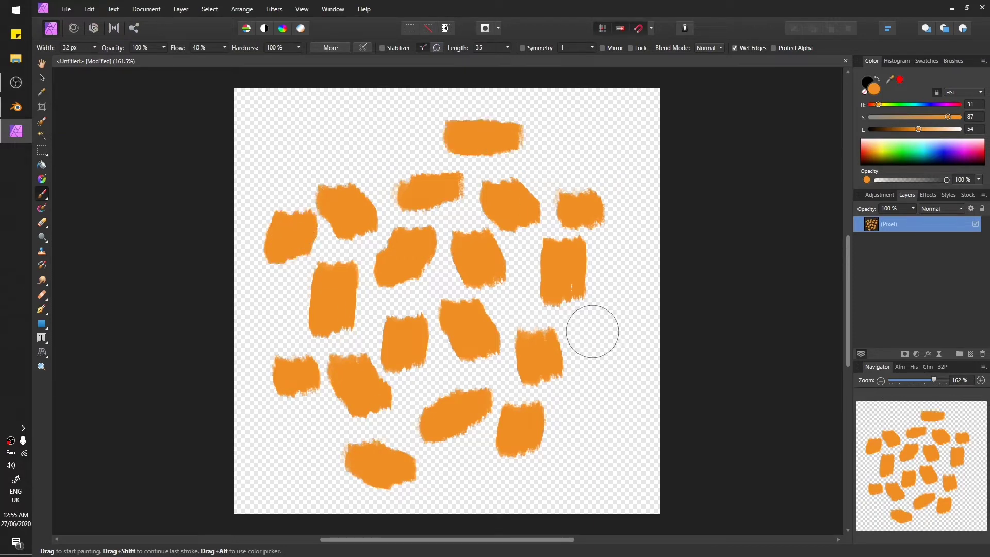
# Move the painted leaf layer slightly to centre it on the canvas, and deselect it
pyautogui.click(43, 89)
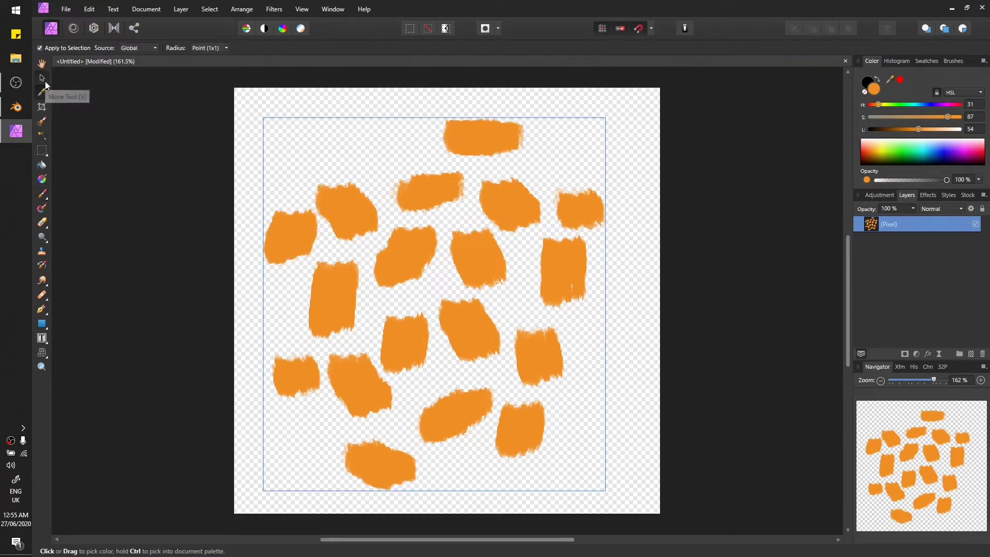
pyautogui.click(42, 77)
pyautogui.moveTo(400, 372)
pyautogui.mouseDown()
pyautogui.moveTo(422, 358)
pyautogui.moveTo(411, 371)
pyautogui.mouseUp()
pyautogui.click(653, 293)
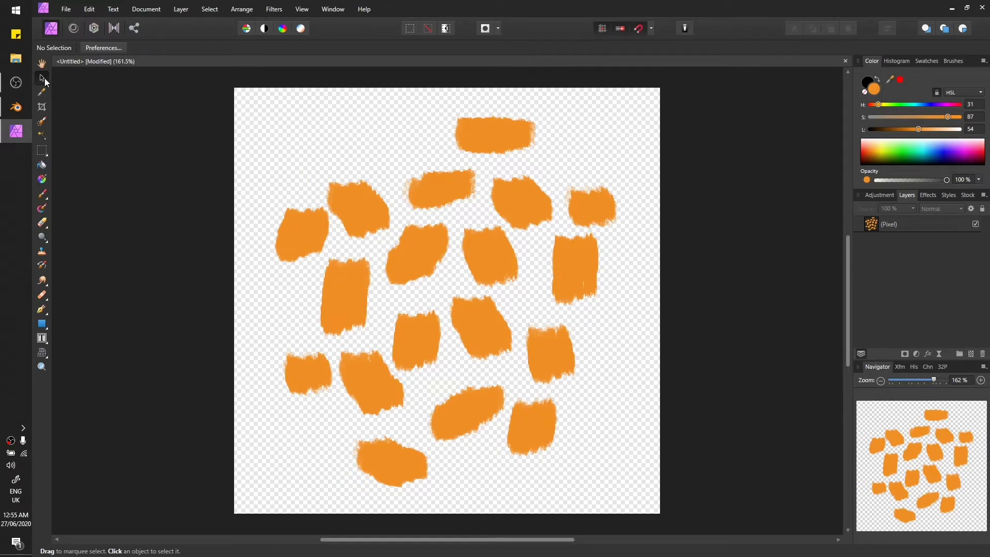
# Export the whole document as a 512 × 512 px PNG named Leaves_1.png on the Desktop
pyautogui.hotkey('ctrl', 'alt', 'shift', 'w')
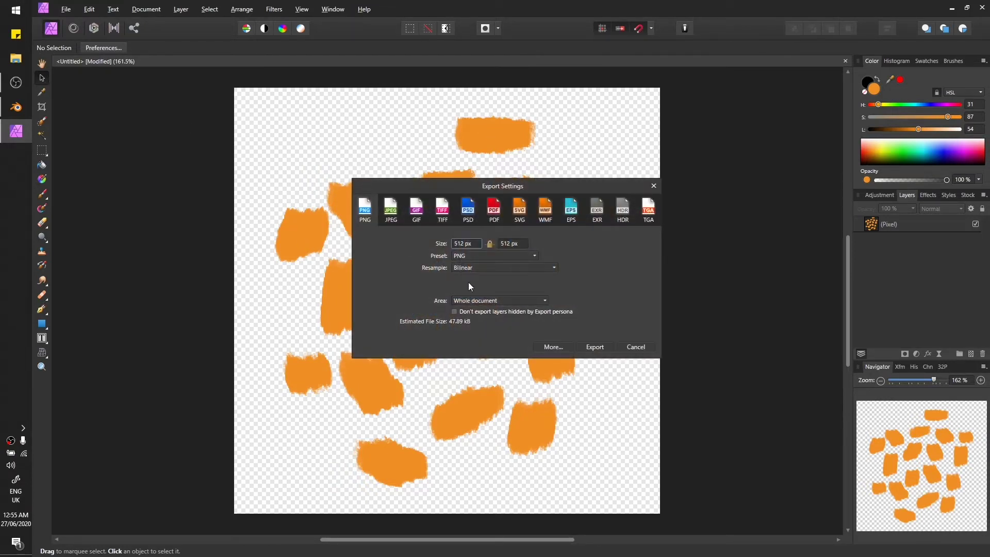
pyautogui.click(594, 347)
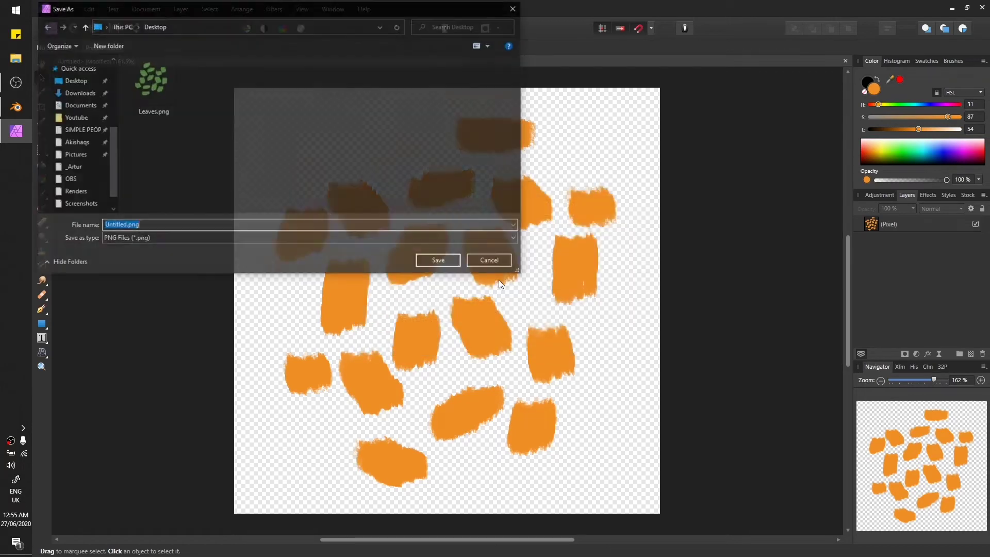
pyautogui.click(157, 84)
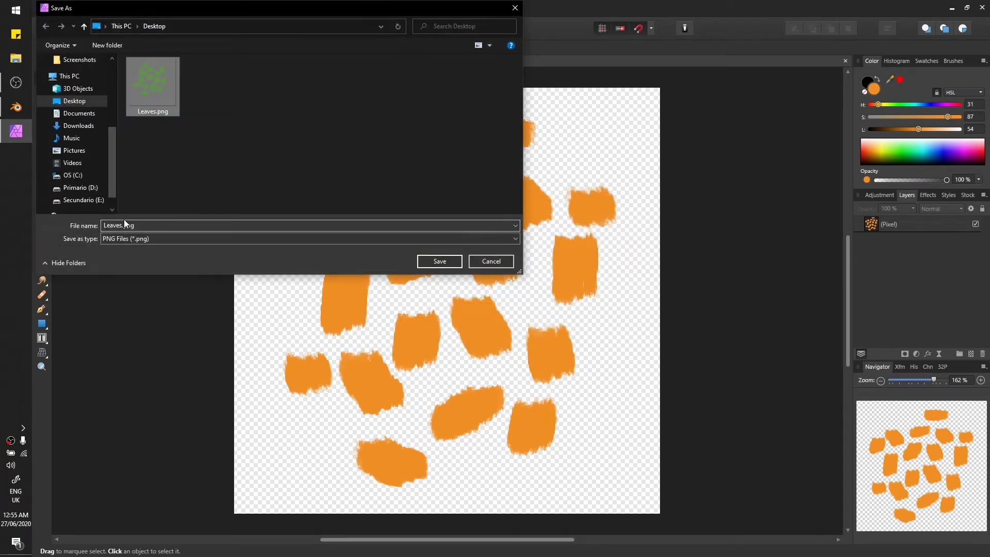
pyautogui.click(123, 225)
pyautogui.click(123, 225)
pyautogui.write('_2')
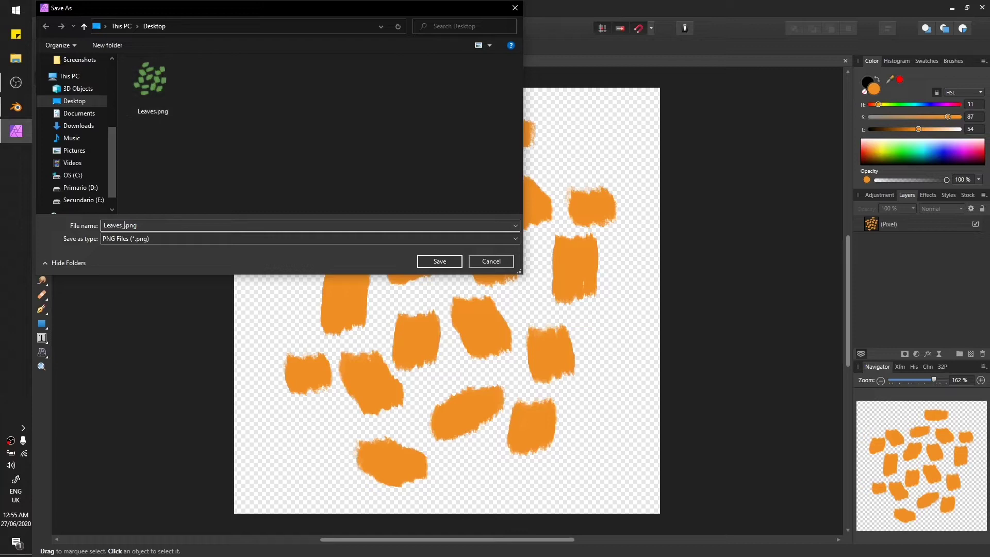
pyautogui.press('Return')
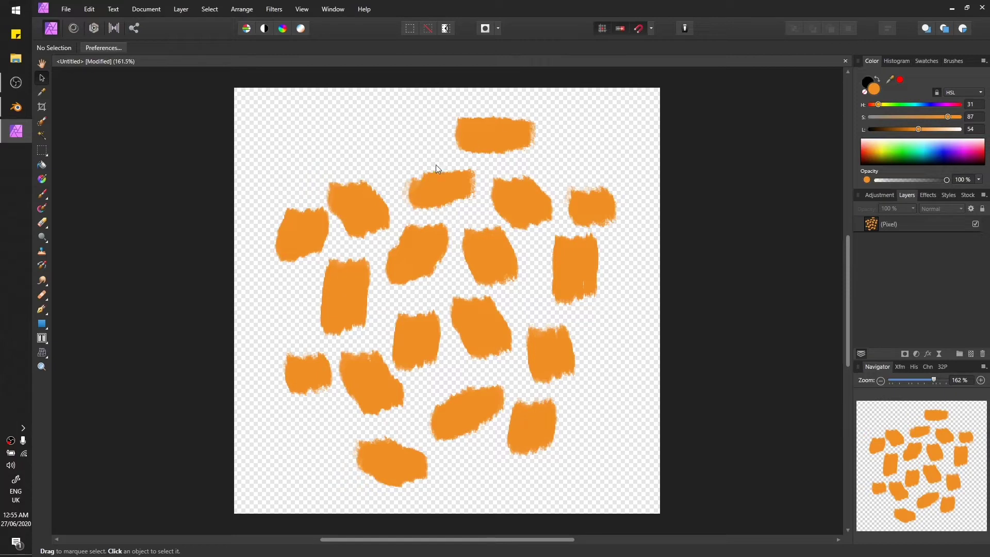
# Clear the painted strokes from the pixel layer and choose the first brush in the Inks category for the Paint Brush
pyautogui.click(923, 224)
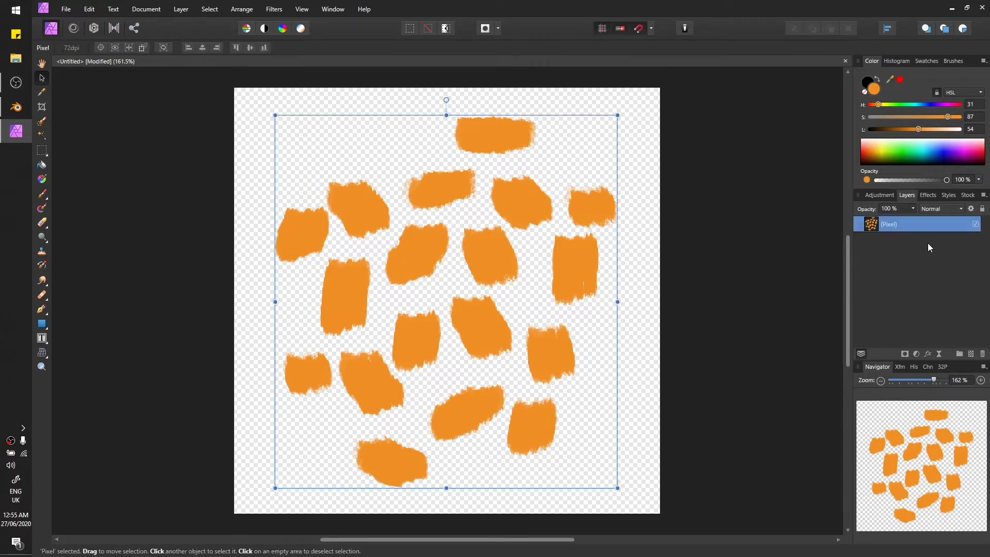
pyautogui.press('Delete')
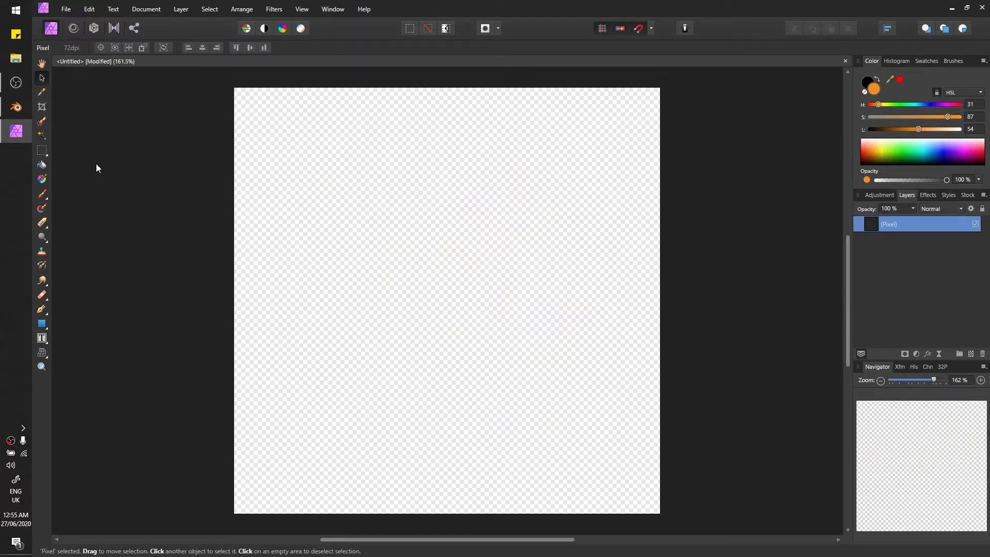
pyautogui.click(41, 194)
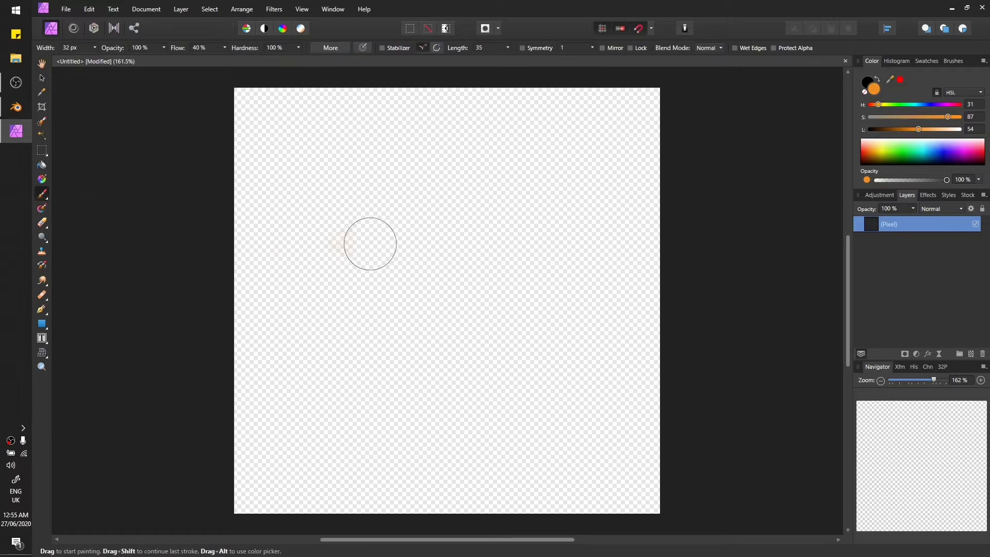
pyautogui.click(953, 61)
pyautogui.scroll(1, 878, 151)
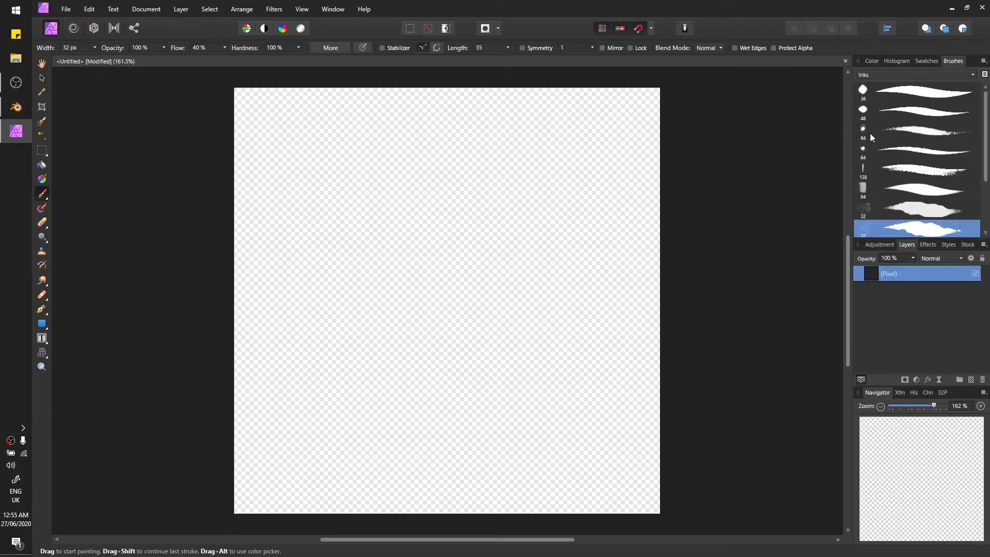
pyautogui.click(864, 93)
# Try the brush with test dabs at 36 px and at larger widths up to 74 px, and undo them
pyautogui.click(438, 203)
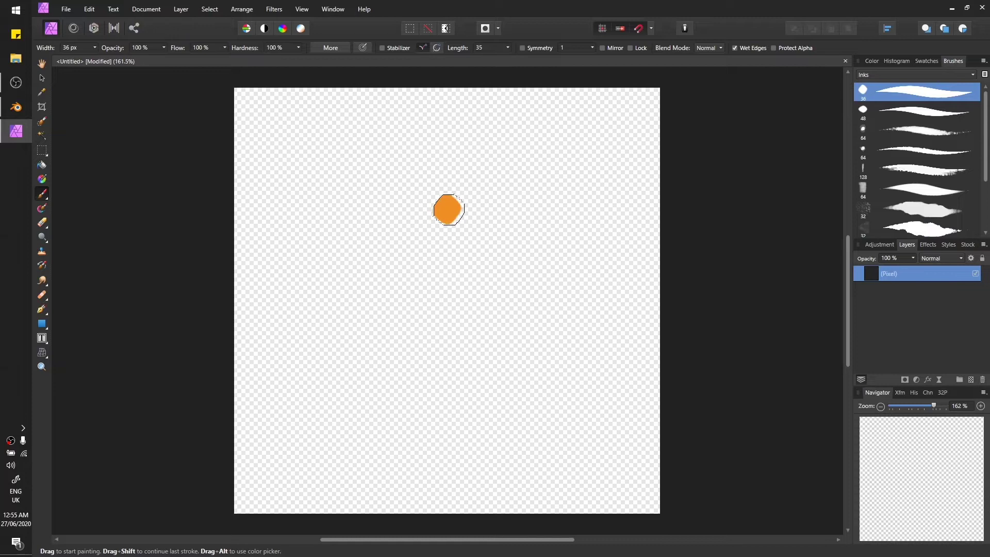
pyautogui.click(529, 216)
pyautogui.hotkey('ctrl', 'z')
pyautogui.hotkey('ctrl', 'z')
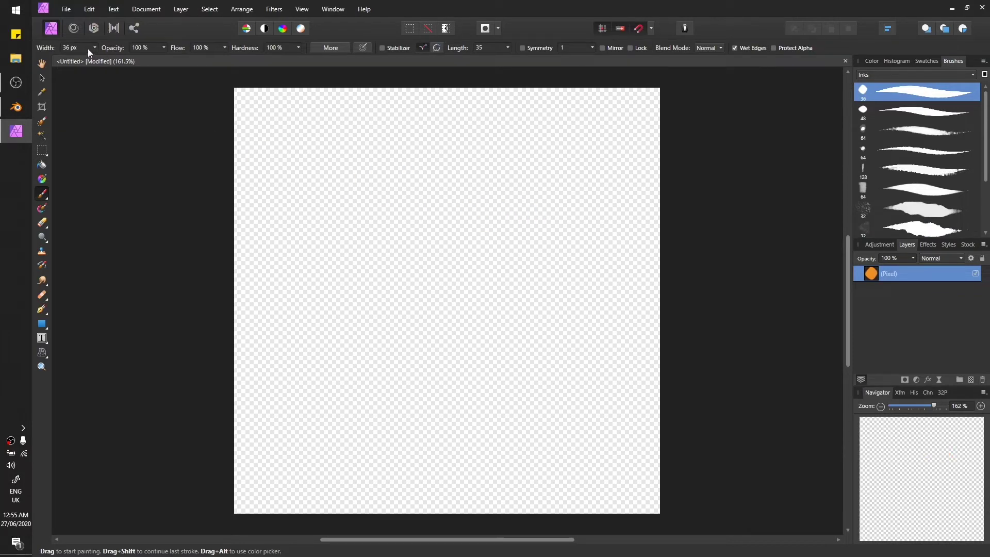
pyautogui.click(94, 47)
pyautogui.moveTo(96, 58)
pyautogui.mouseDown()
pyautogui.moveTo(113, 58)
pyautogui.moveTo(104, 57)
pyautogui.mouseUp()
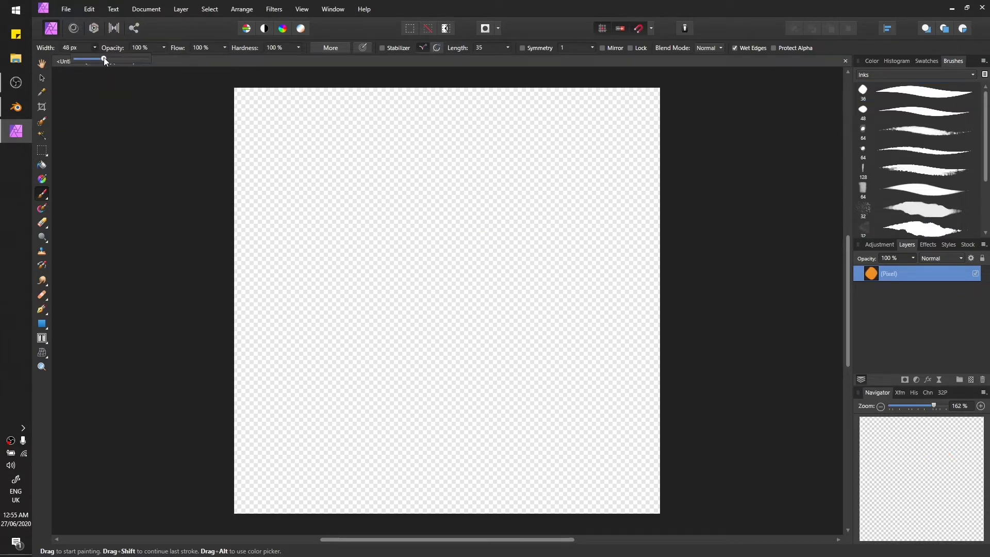
pyautogui.moveTo(405, 183); pyautogui.dragTo(405, 201)
pyautogui.hotkey('ctrl', 'z')
pyautogui.click(95, 47)
pyautogui.moveTo(95, 60); pyautogui.dragTo(99, 59)
pyautogui.click(397, 224)
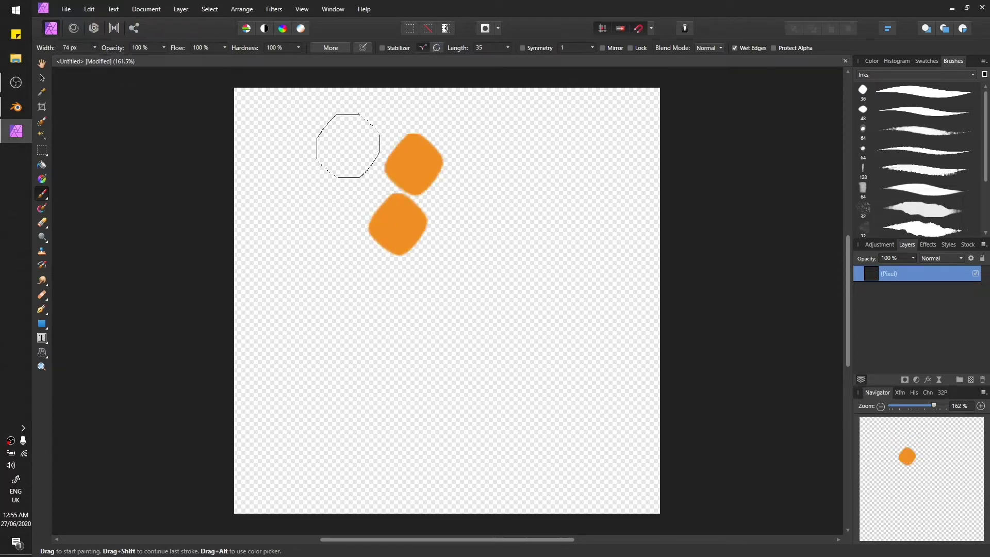
pyautogui.hotkey('ctrl', 'z')
pyautogui.hotkey('ctrl', 'z')
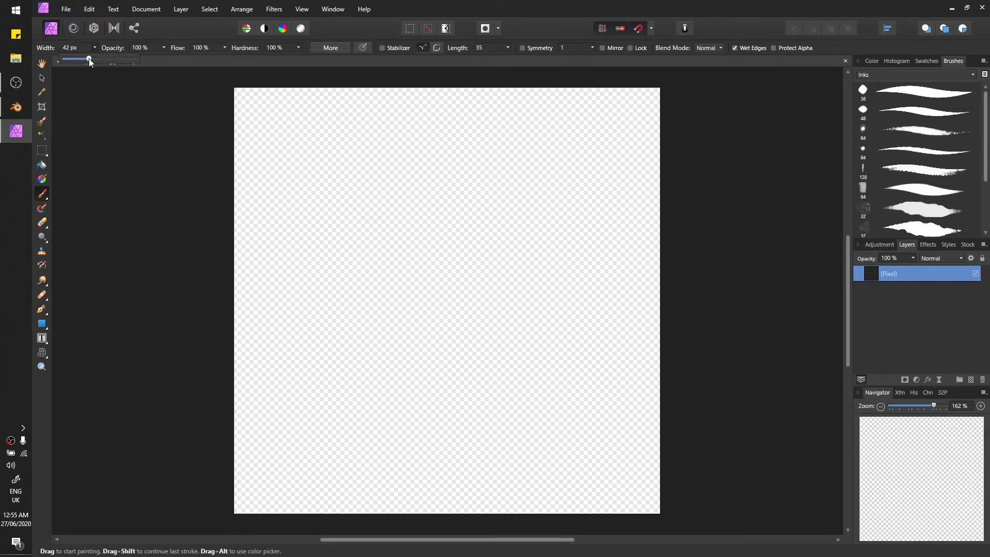
# Set the brush width to 50 px, check it with a few test dabs, and undo them
pyautogui.click(383, 197)
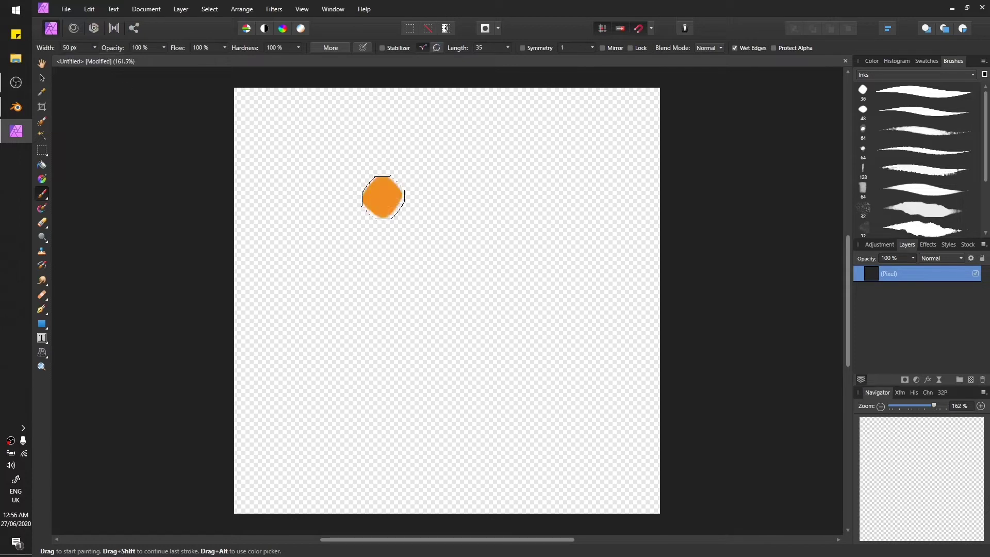
pyautogui.click(552, 217)
pyautogui.hotkey('ctrl', 'z')
pyautogui.hotkey('ctrl', 'z')
pyautogui.click(449, 208)
pyautogui.hotkey('ctrl', 'z')
# Scatter single orange leaf dabs over the canvas in a loose, roughly round cluster, undoing poorly placed ones
pyautogui.click(365, 227)
pyautogui.click(361, 218)
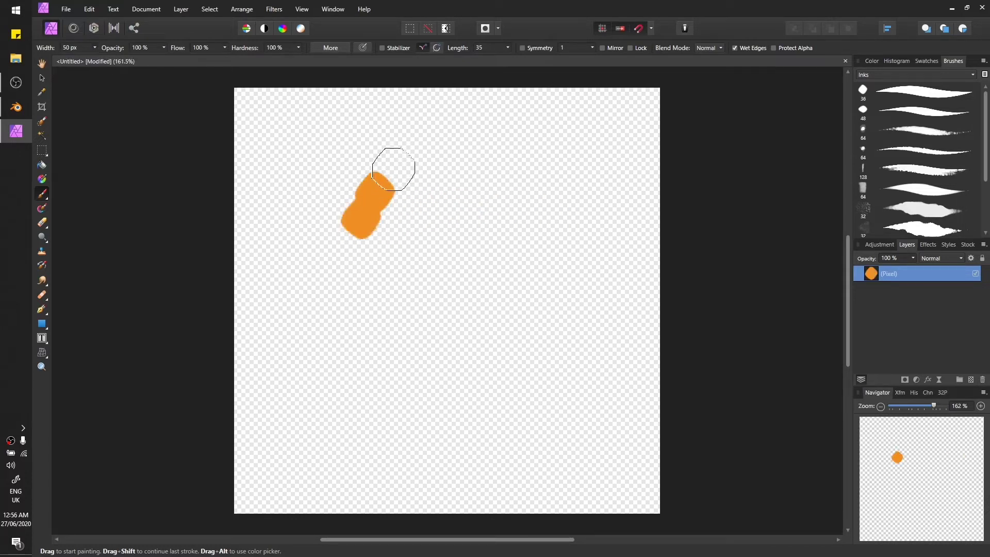
pyautogui.click(399, 162)
pyautogui.click(433, 237)
pyautogui.click(380, 293)
pyautogui.click(310, 278)
pyautogui.hotkey('ctrl', 'z')
pyautogui.click(442, 183)
pyautogui.click(488, 228)
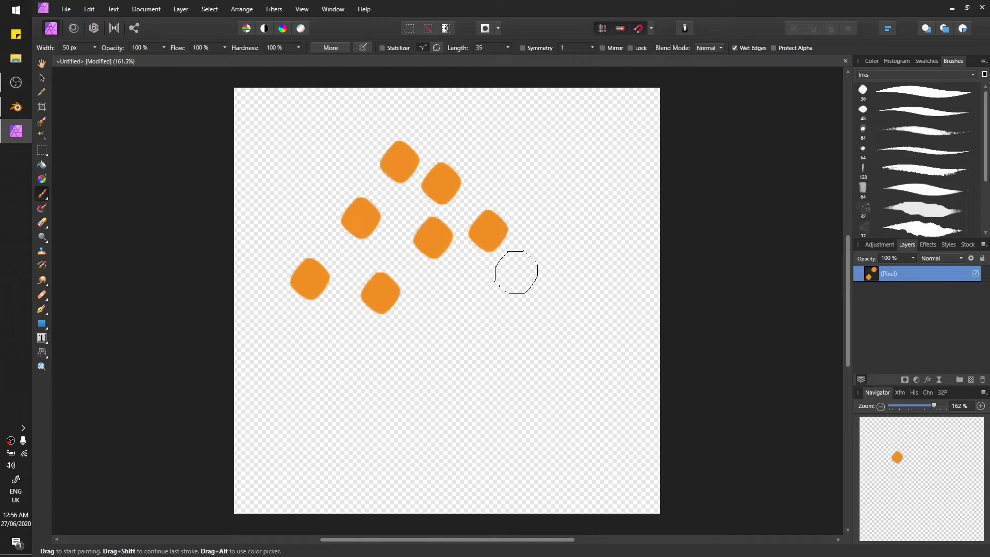
pyautogui.hotkey('ctrl', 'z')
pyautogui.click(520, 276)
pyautogui.click(456, 330)
pyautogui.click(392, 427)
pyautogui.click(358, 353)
pyautogui.click(398, 349)
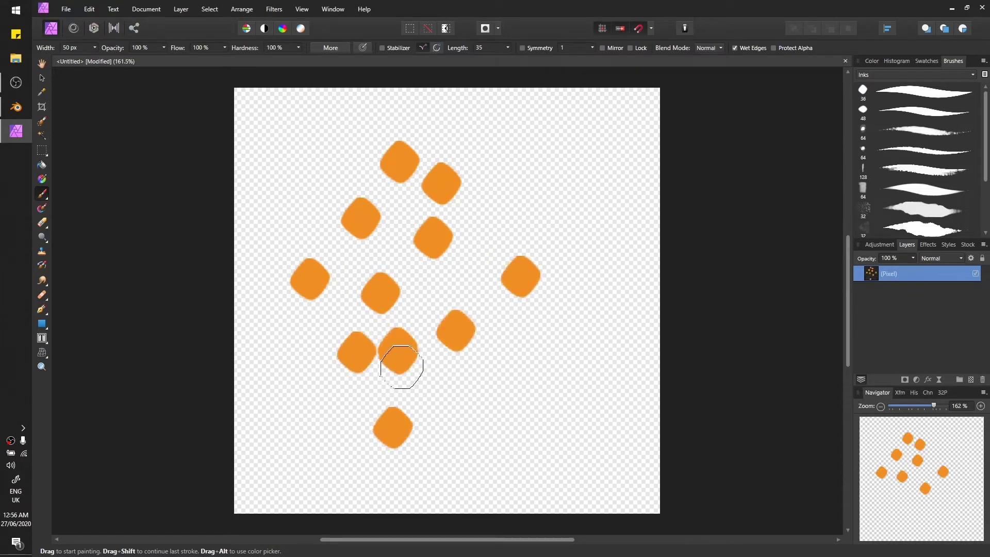
pyautogui.hotkey('ctrl', 'z')
pyautogui.click(420, 376)
pyautogui.hotkey('ctrl', 'z')
pyautogui.click(427, 295)
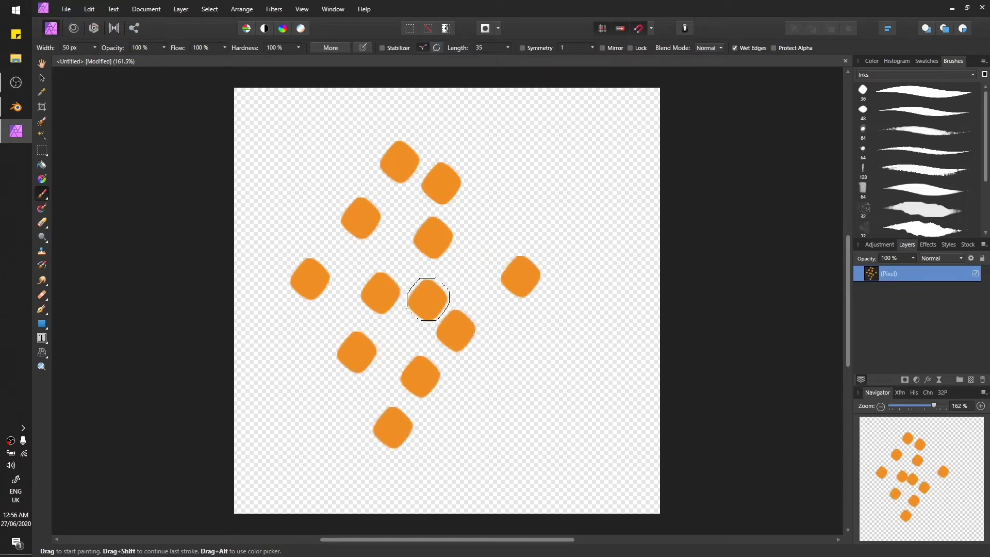
pyautogui.click(391, 249)
pyautogui.click(492, 218)
pyautogui.click(490, 216)
pyautogui.click(484, 272)
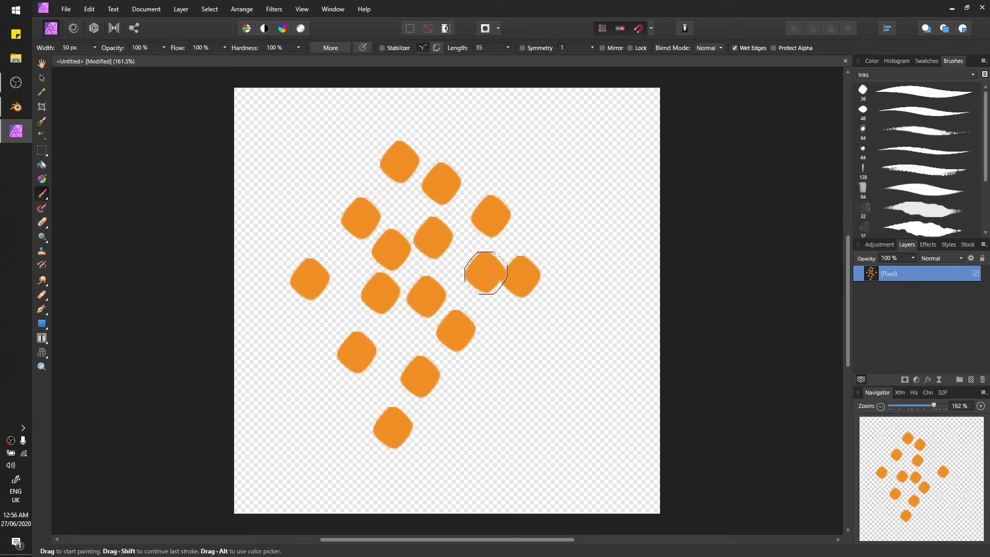
pyautogui.click(510, 350)
pyautogui.click(484, 400)
pyautogui.hotkey('ctrl', 'z')
pyautogui.click(539, 401)
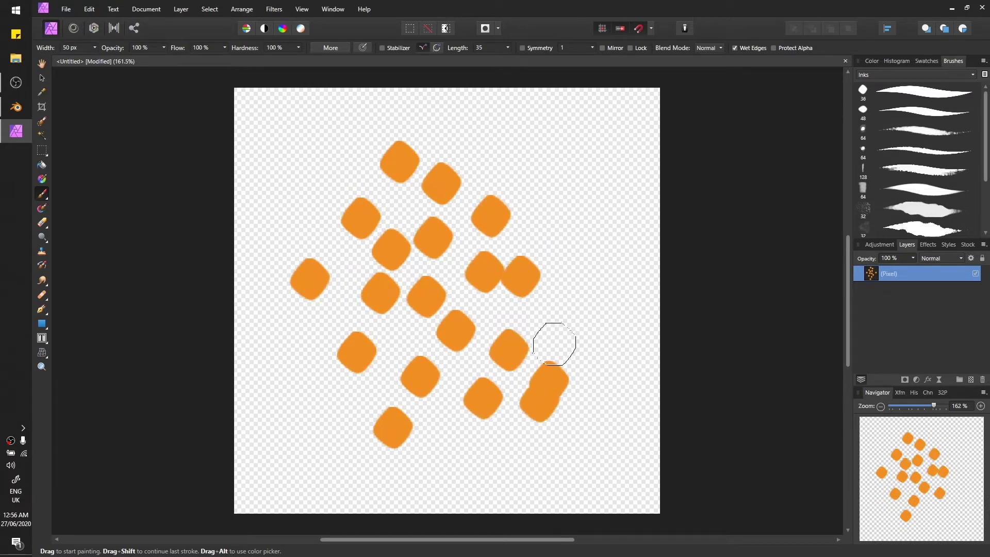
pyautogui.click(556, 334)
pyautogui.click(571, 263)
pyautogui.click(542, 229)
pyautogui.click(526, 179)
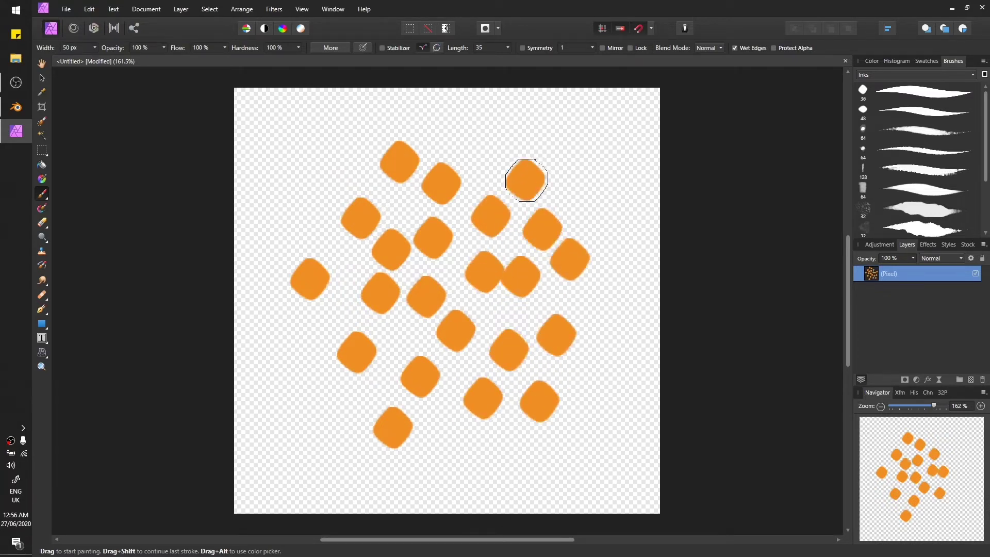
pyautogui.click(477, 162)
pyautogui.click(353, 403)
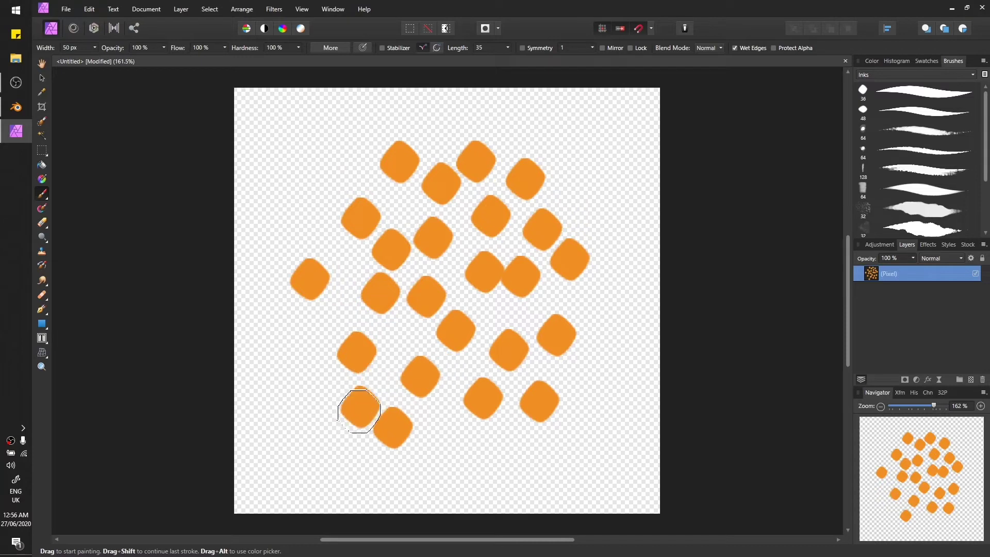
pyautogui.click(301, 322)
# Try extra leaf dabs on the cluster's right side and at the canvas's left edge
pyautogui.click(588, 353)
pyautogui.hotkey('ctrl', 'z')
pyautogui.click(546, 265)
pyautogui.hotkey('ctrl', 'z')
pyautogui.click(234, 193)
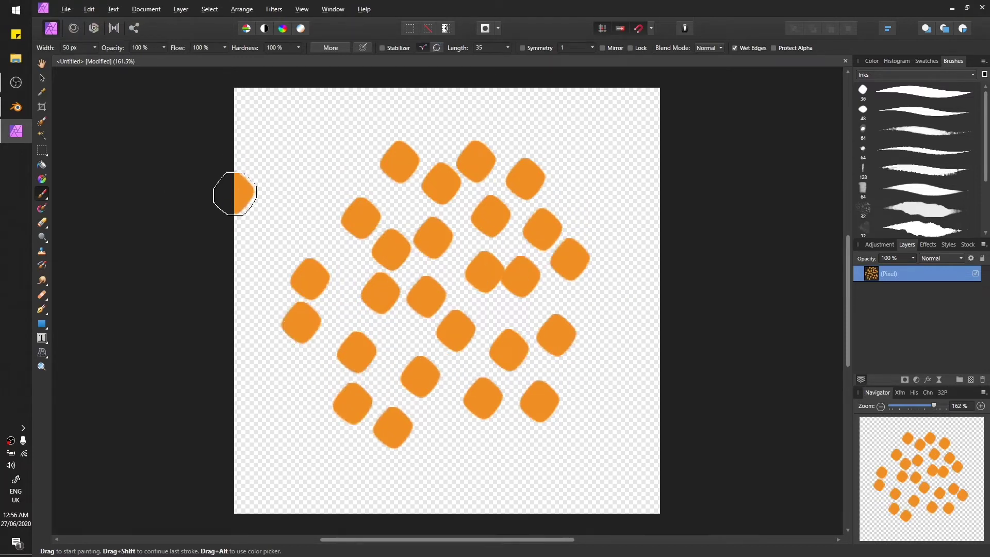
# Export the second leaf pattern as a PNG on the Desktop, changing the number in the Leaves_1.png file name
pyautogui.hotkey('ctrl', 'alt', 'shift', 'w')
pyautogui.click(593, 347)
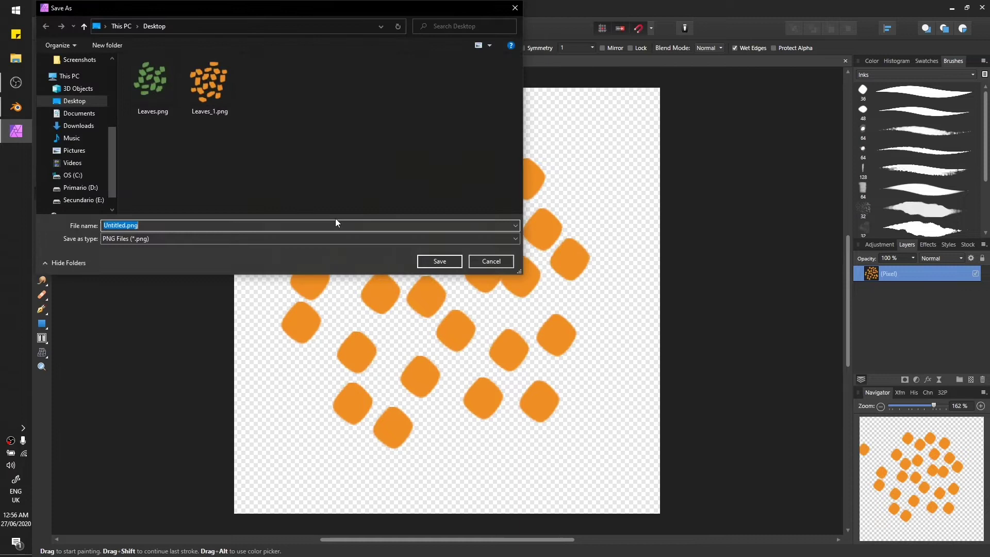
pyautogui.click(208, 83)
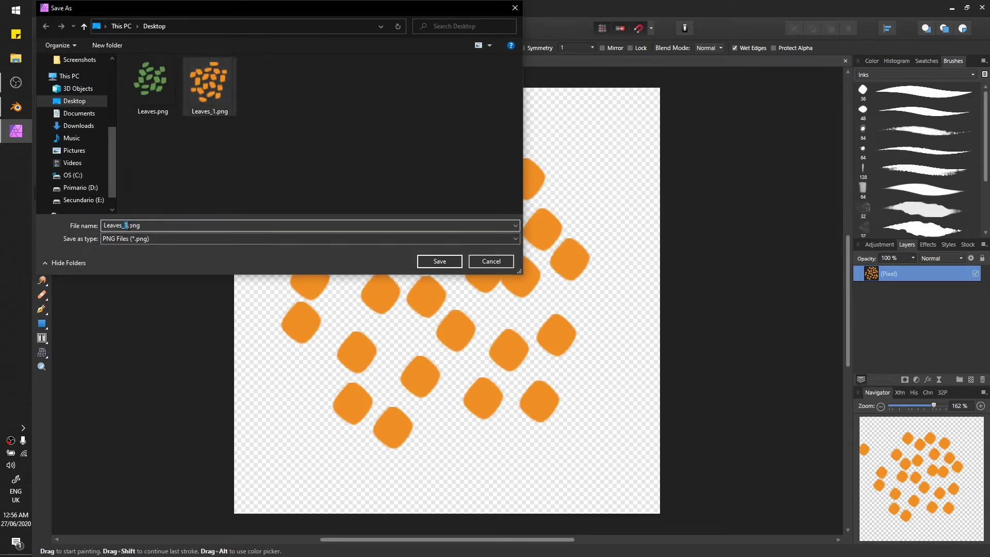
pyautogui.click(440, 261)
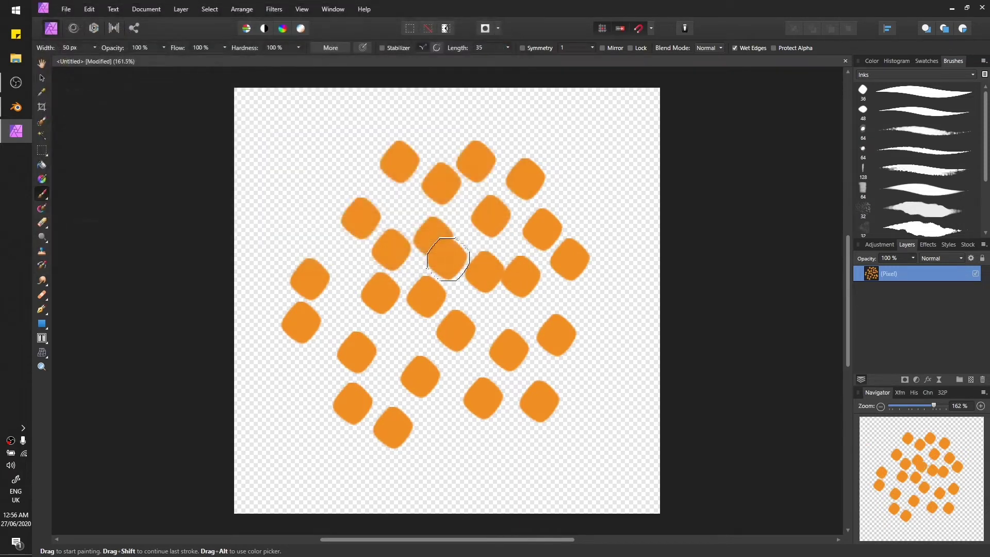
# Switch to Blender and load Leaves_1.png from the Desktop into the image texture node of the bush's Leaves material
pyautogui.click(16, 107)
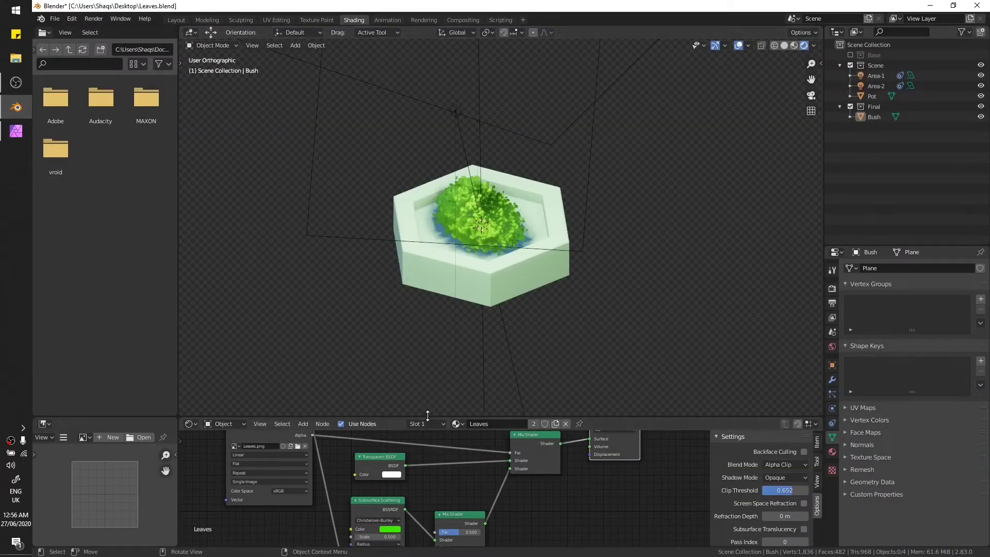
pyautogui.moveTo(427, 417); pyautogui.dragTo(428, 209)
pyautogui.click(298, 342)
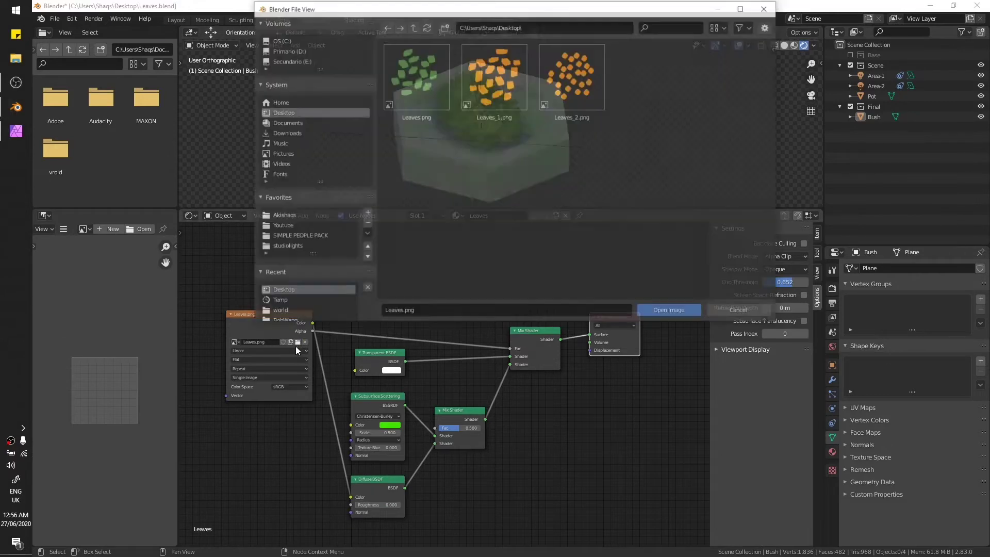
pyautogui.doubleClick(512, 75)
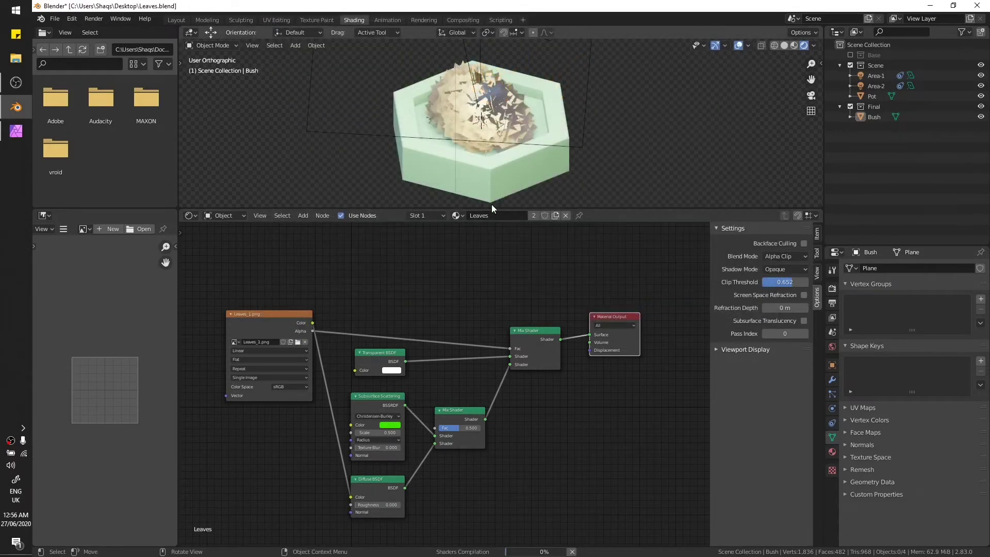
pyautogui.moveTo(490, 209); pyautogui.dragTo(480, 278)
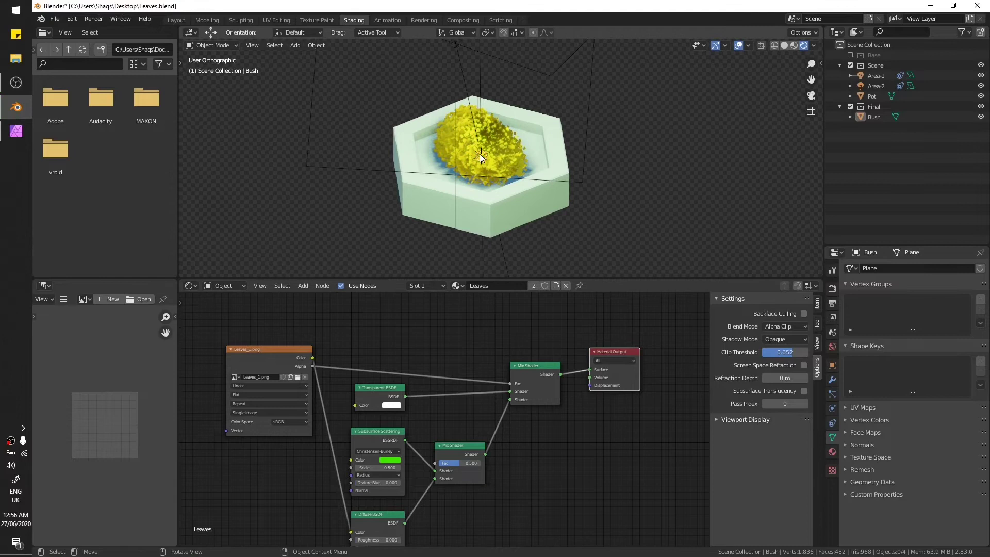
# Change the Subsurface Scattering color of the Leaves material from green to orange and check the bush up close
pyautogui.click(390, 460)
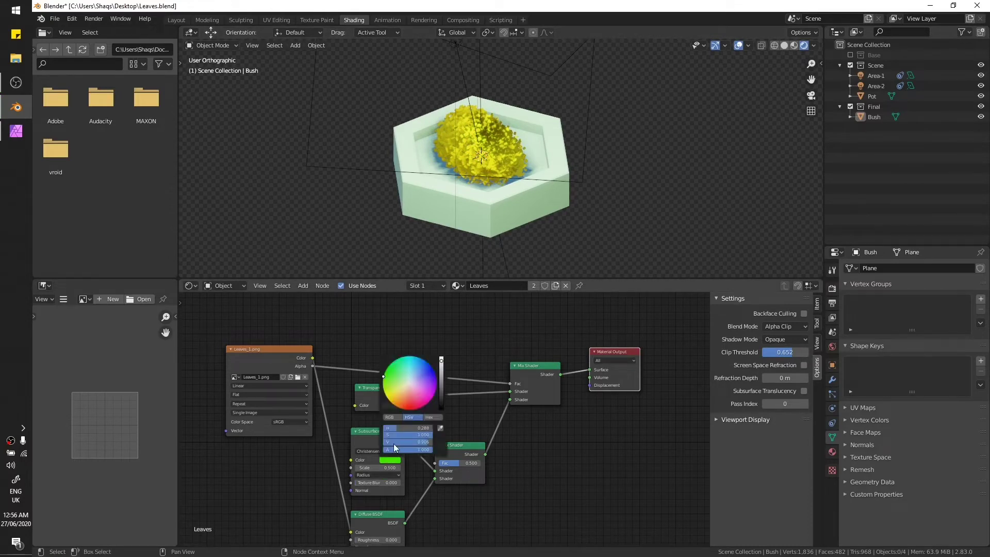
pyautogui.moveTo(403, 396); pyautogui.dragTo(404, 403)
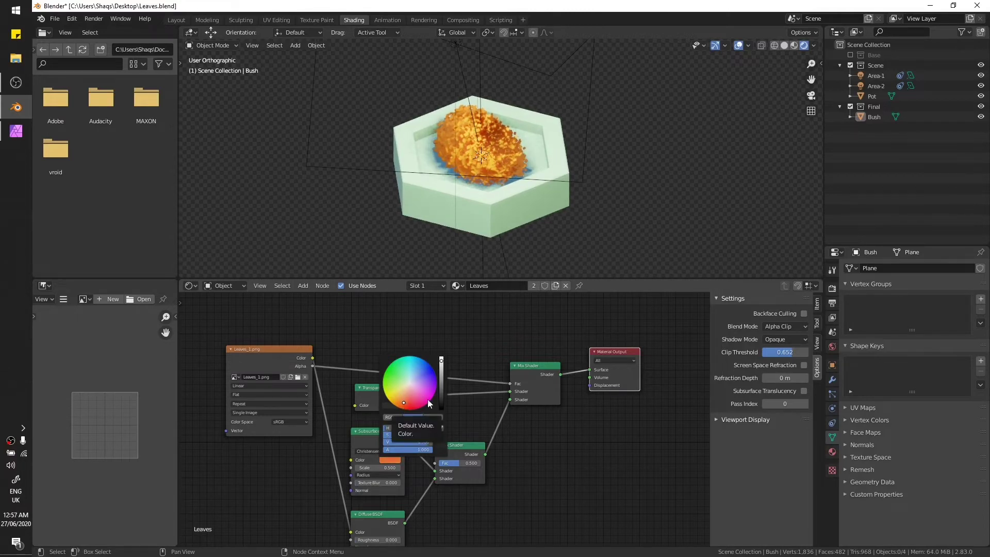
pyautogui.moveTo(506, 153)
pyautogui.mouseDown(button='middle')
pyautogui.moveTo(602, 135)
pyautogui.moveTo(484, 137)
pyautogui.moveTo(518, 142)
pyautogui.moveTo(412, 174)
pyautogui.moveTo(595, 187)
pyautogui.moveTo(503, 157)
pyautogui.mouseUp(button='middle')
pyautogui.scroll(6, 493, 173)
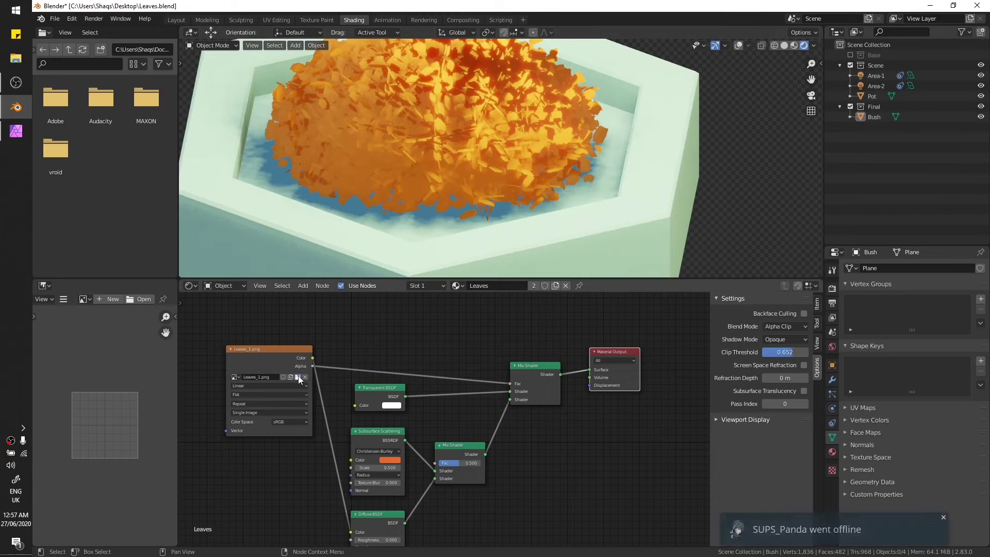
# Replace the image texture of the Leaves material with Leaves_2.png from the Desktop
pyautogui.click(297, 377)
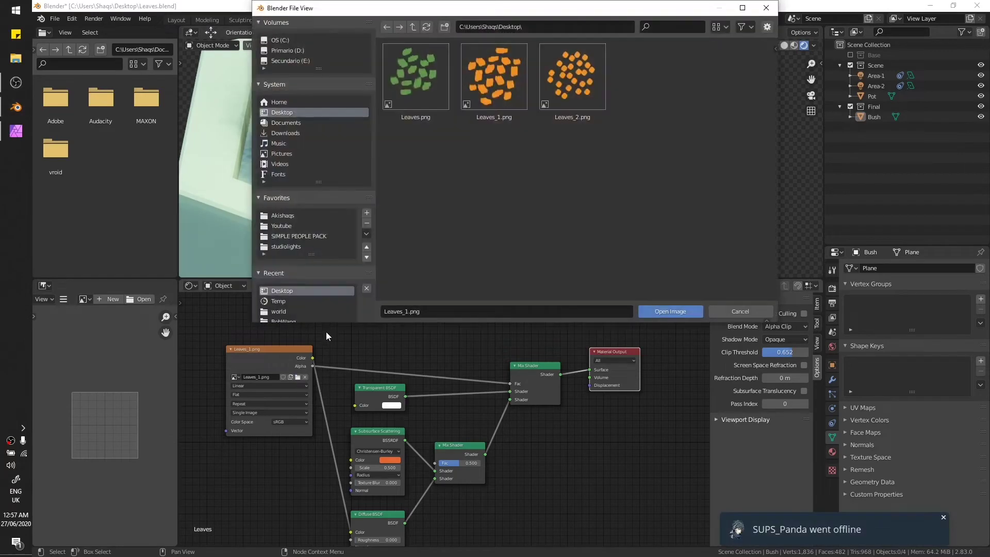
pyautogui.doubleClick(569, 81)
# Examine the leaf shapes and shading of the bush up close and from several sides in an enlarged viewport
pyautogui.moveTo(536, 194); pyautogui.dragTo(435, 191, button='middle')
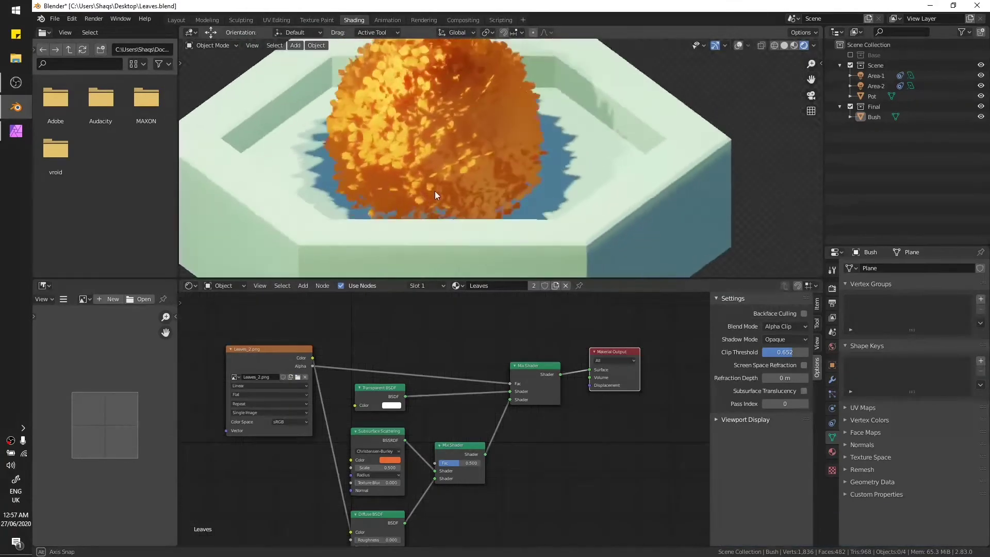
pyautogui.scroll(3, 463, 169)
pyautogui.scroll(5, 463, 169)
pyautogui.scroll(-3, 459, 124)
pyautogui.moveTo(428, 148); pyautogui.dragTo(497, 153, button='middle')
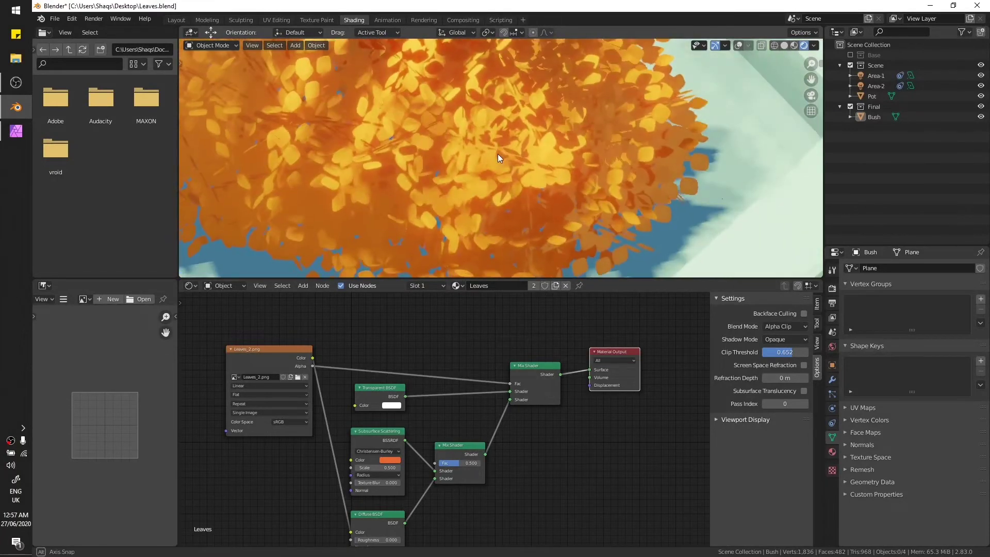
pyautogui.scroll(-3, 495, 151)
pyautogui.moveTo(487, 205); pyautogui.dragTo(554, 183, button='middle')
pyautogui.scroll(-4, 509, 218)
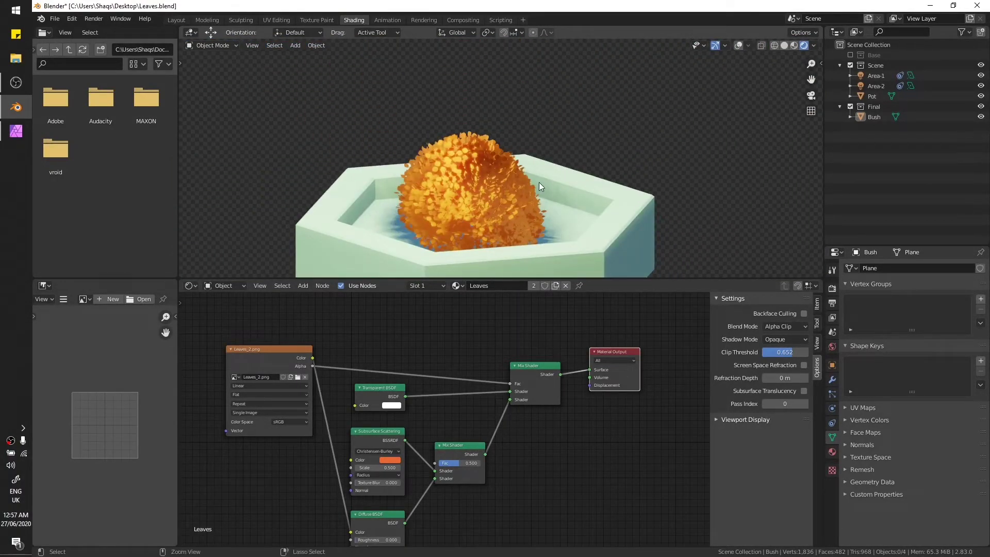
pyautogui.moveTo(521, 202); pyautogui.dragTo(499, 264, button='middle')
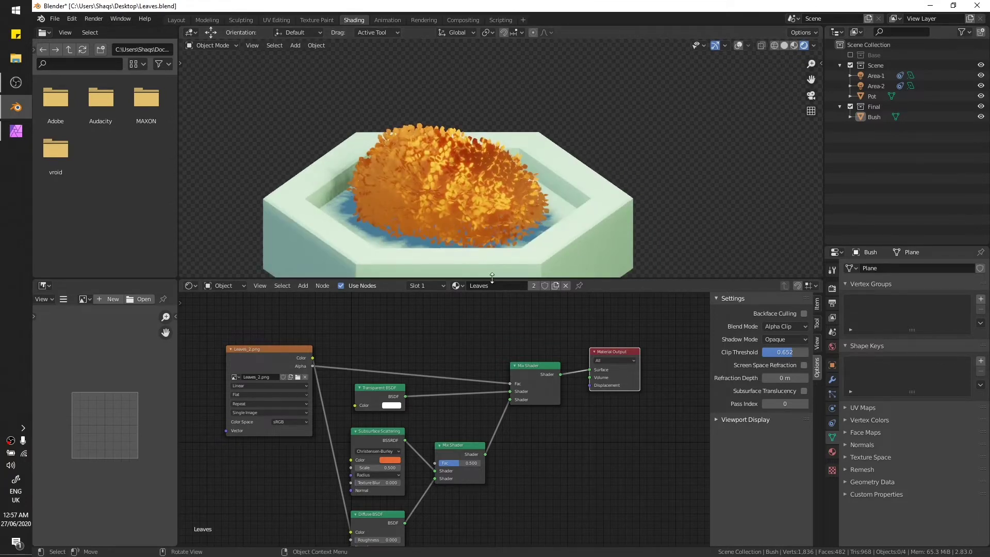
pyautogui.moveTo(491, 279); pyautogui.dragTo(497, 380)
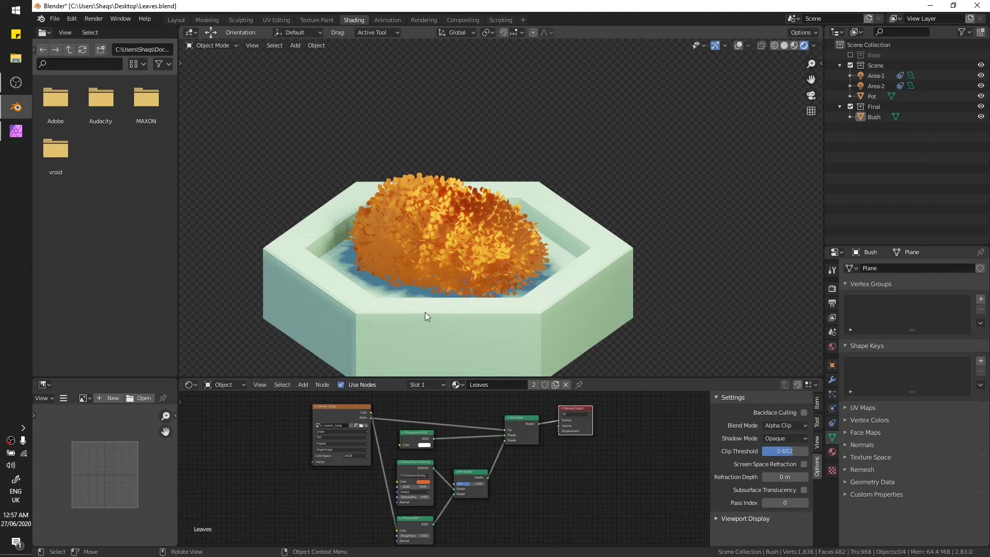
# Align the Transparent BSDF node with the shader nodes below it in the maximized node editor, and restore the layout
pyautogui.hotkey('ctrl', 'space')
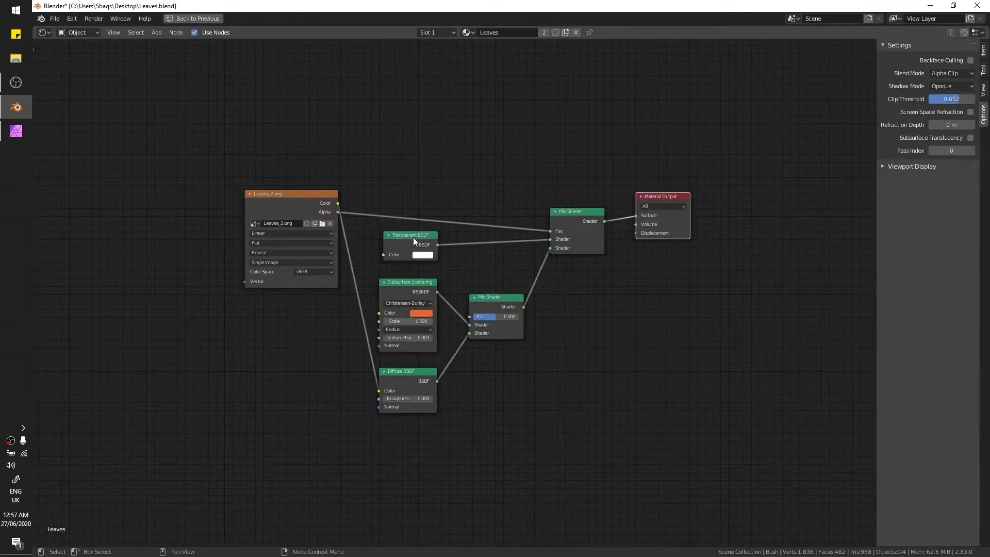
pyautogui.moveTo(413, 238); pyautogui.dragTo(409, 244)
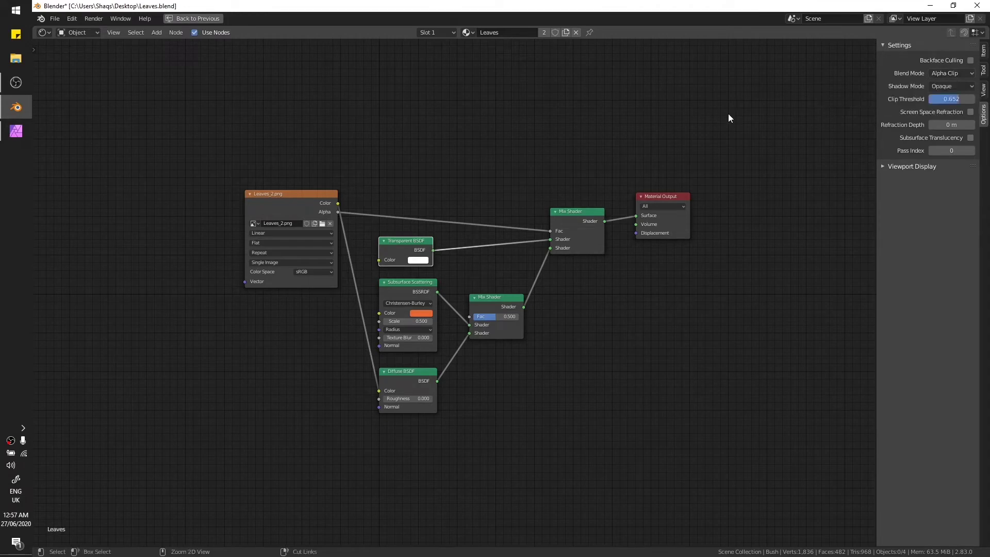
pyautogui.hotkey('ctrl', 'space')
# Try the Opaque blend mode on the Leaves material and return it to Alpha Clip
pyautogui.click(779, 425)
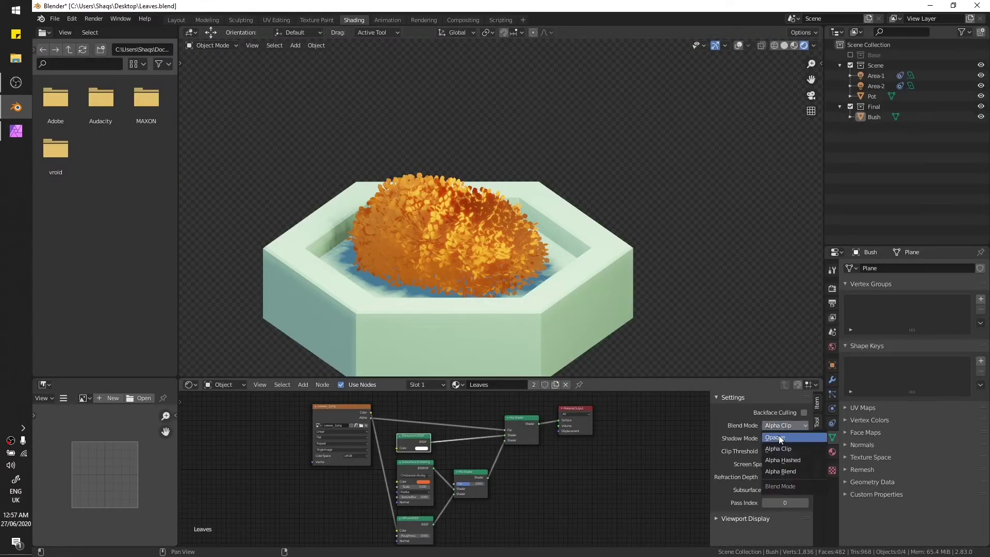
pyautogui.click(776, 437)
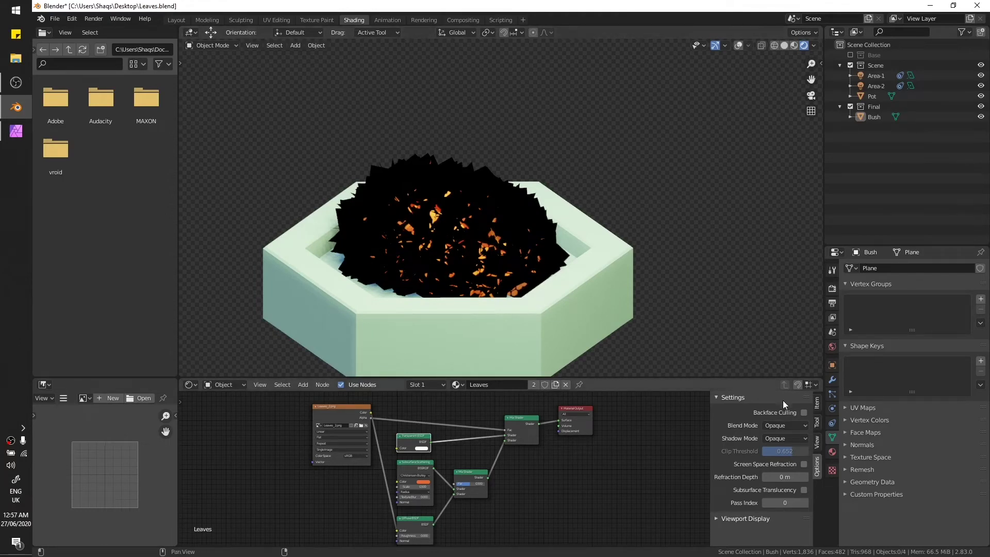
pyautogui.click(780, 425)
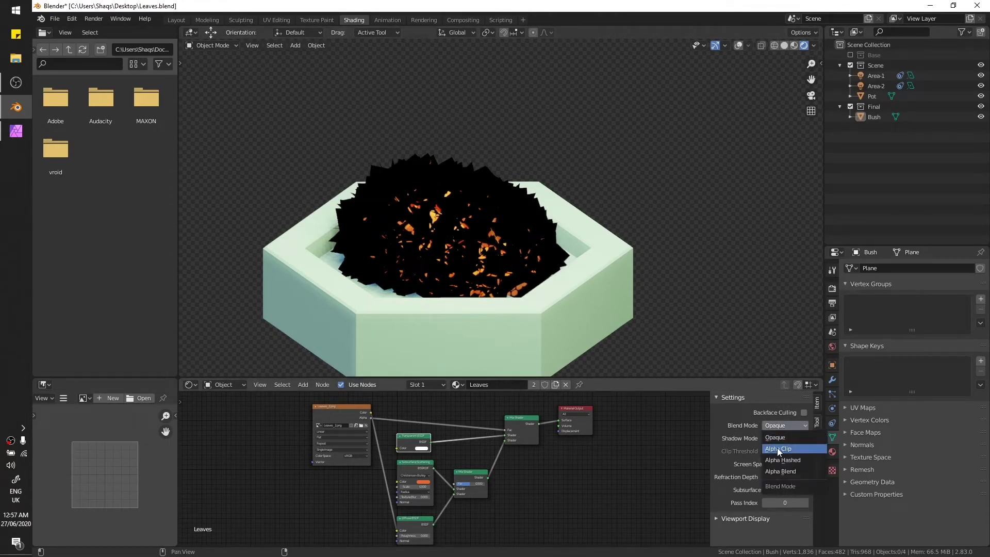
pyautogui.click(777, 448)
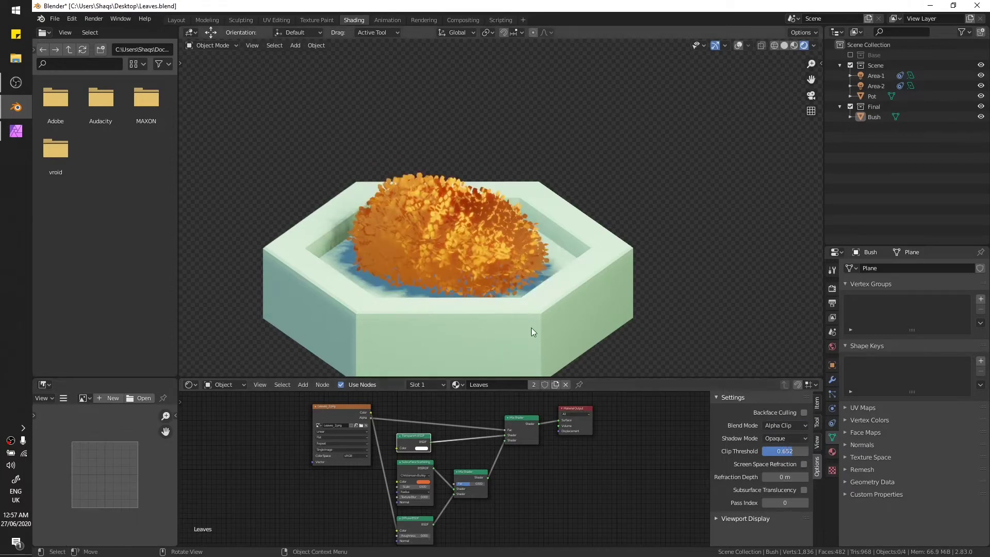
# Hide the Pot object and inspect the bush on its own, deselected and temporarily without overlays
pyautogui.moveTo(667, 249); pyautogui.dragTo(660, 261, button='middle')
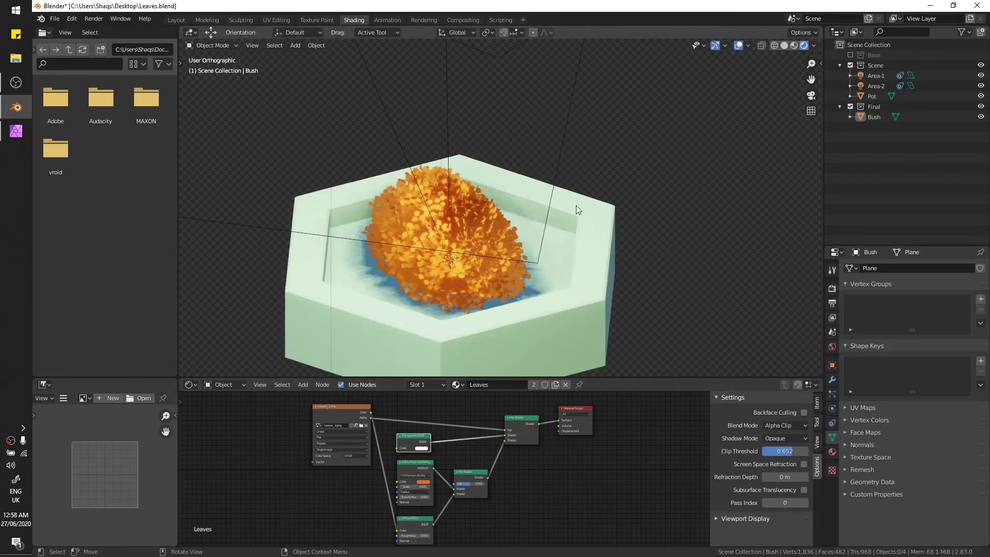
pyautogui.moveTo(576, 205); pyautogui.dragTo(579, 199, button='middle')
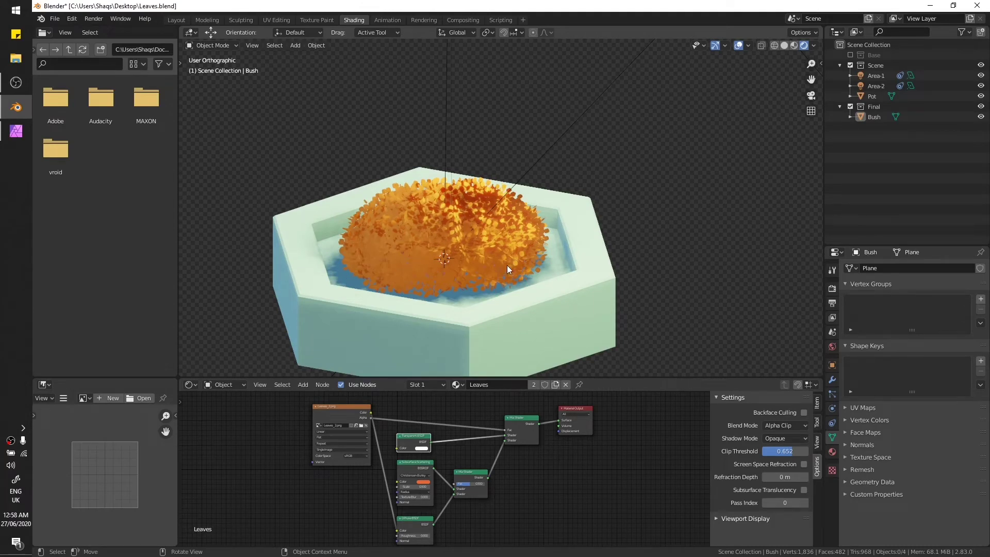
pyautogui.moveTo(506, 265); pyautogui.dragTo(487, 255, button='middle')
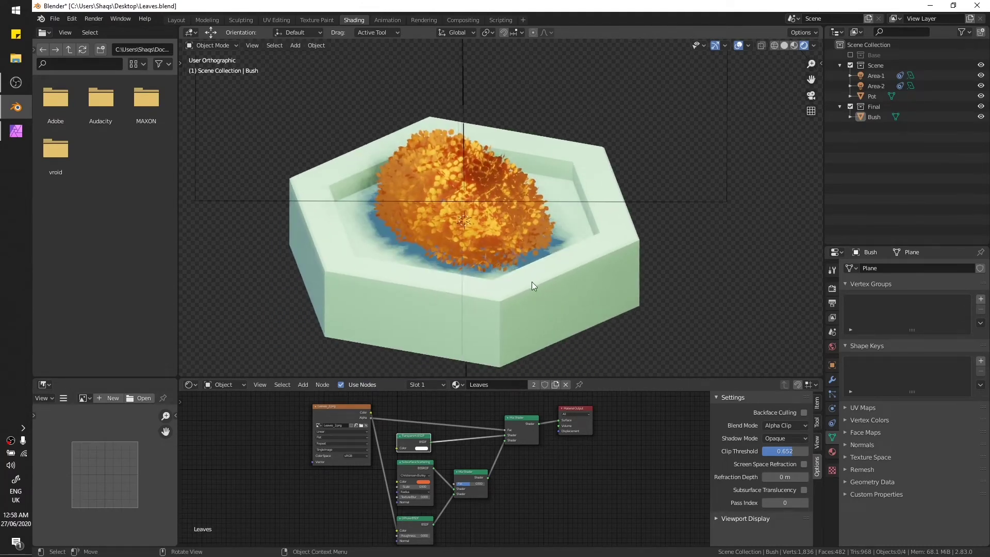
pyautogui.click(897, 116)
pyautogui.click(981, 96)
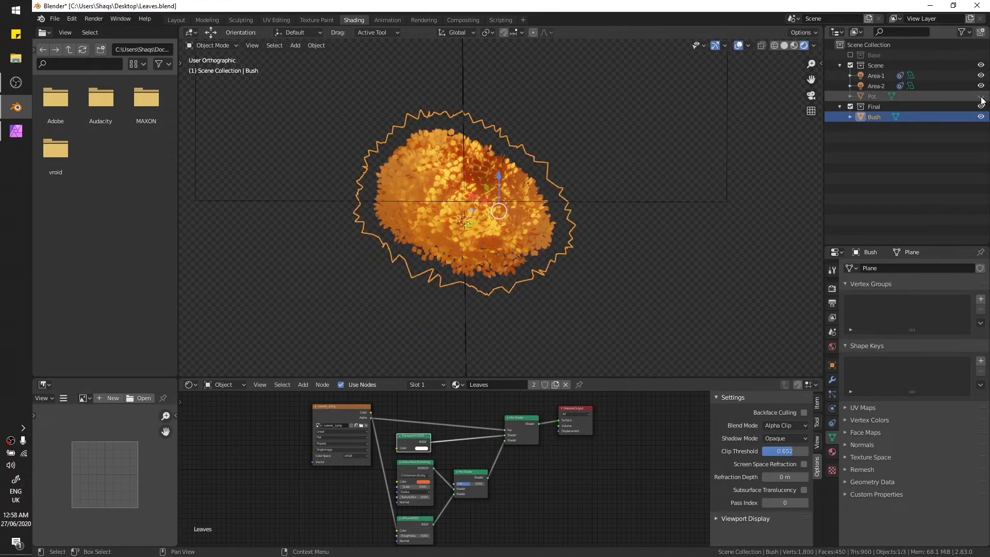
pyautogui.click(630, 151)
pyautogui.hotkey('shift', 'alt', 'z')
pyautogui.moveTo(651, 142)
pyautogui.mouseDown(button='middle')
pyautogui.moveTo(431, 173)
pyautogui.moveTo(561, 196)
pyautogui.mouseUp(button='middle')
pyautogui.press('z')
pyautogui.press('Escape')
pyautogui.hotkey('shift', 'alt', 'z')
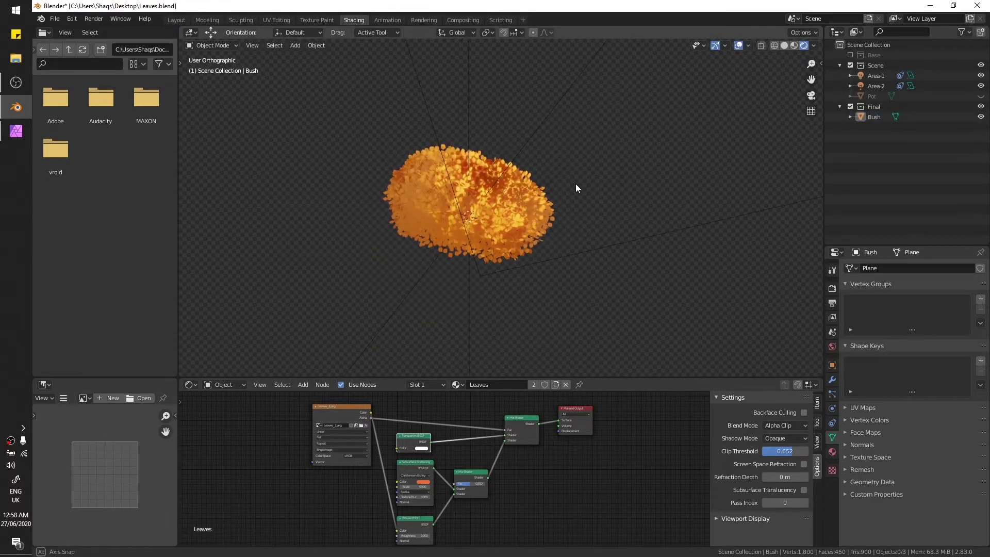
# In the Layout workspace, select the bush and set its origin to the 3D cursor
pyautogui.click(178, 20)
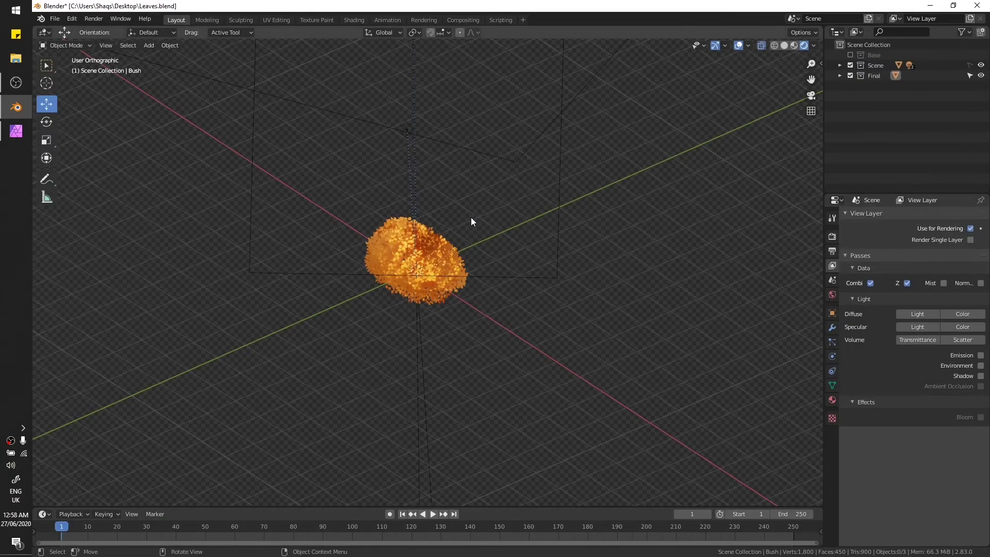
pyautogui.moveTo(553, 145); pyautogui.dragTo(452, 248, button='middle')
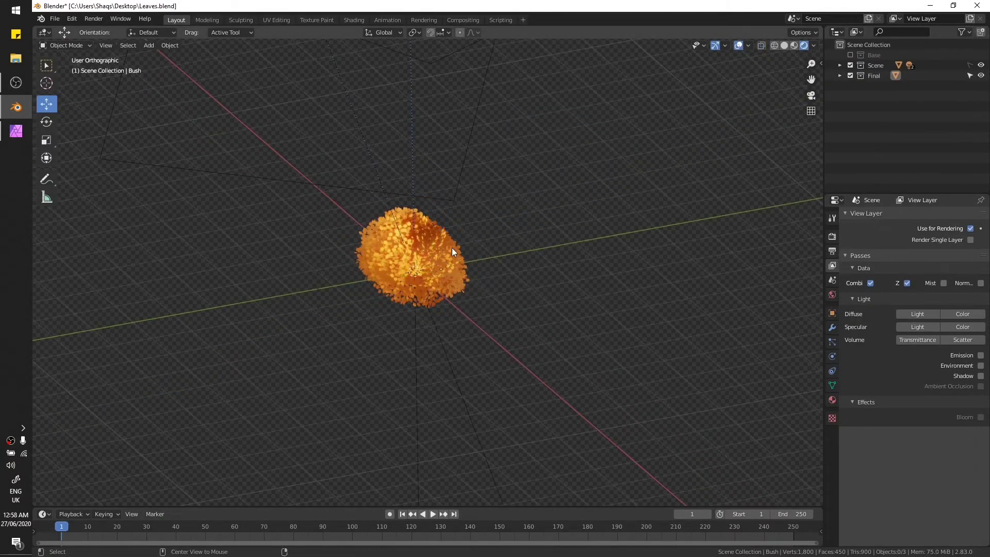
pyautogui.click(451, 247)
pyautogui.moveTo(540, 236); pyautogui.dragTo(471, 159, button='middle')
pyautogui.rightClick(428, 236)
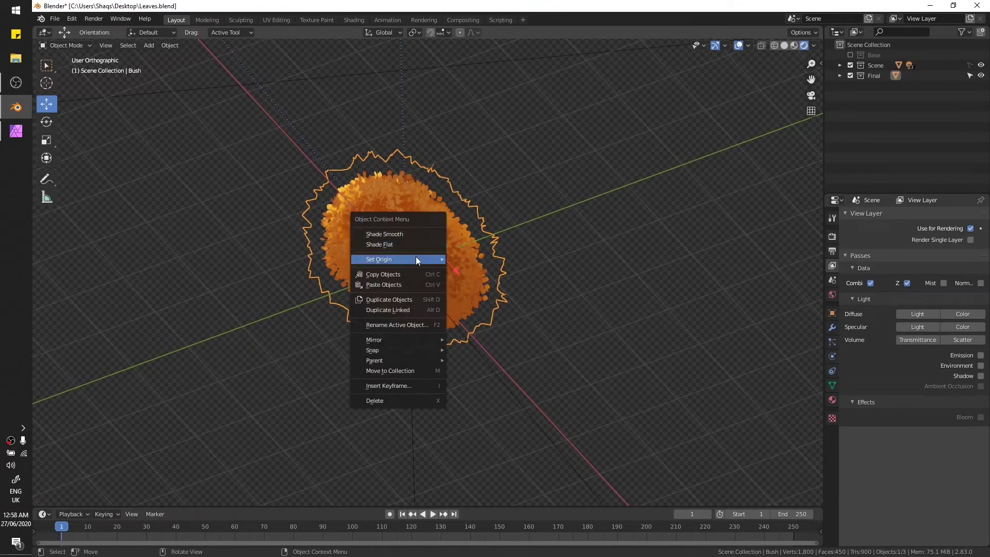
pyautogui.moveTo(415, 258)
pyautogui.click(471, 281)
# Duplicate the bush in top view and place the copy about 8 m away along the negative Y axis
pyautogui.moveTo(471, 281); pyautogui.dragTo(509, 342, button='middle')
pyautogui.hotkey('shift', 'd')
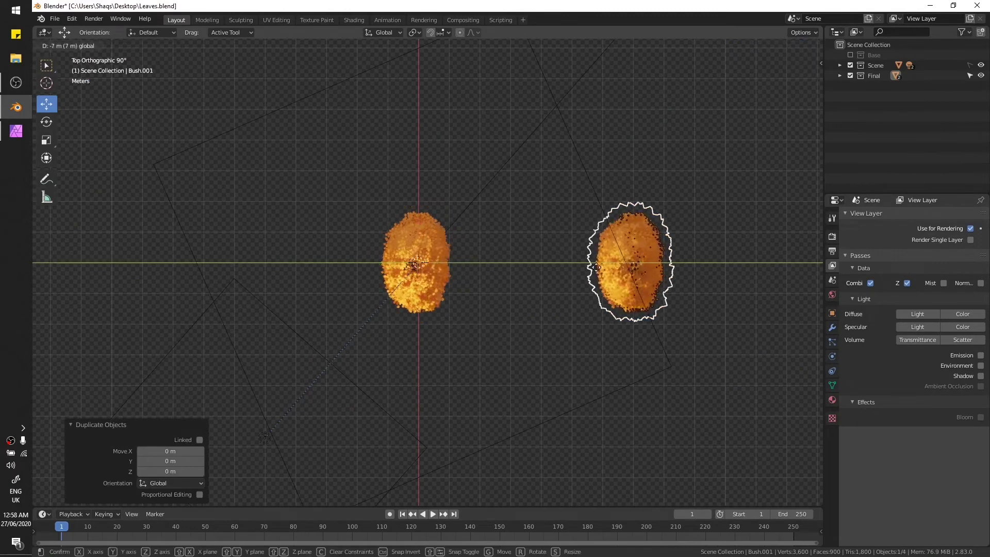
pyautogui.click(630, 272)
pyautogui.keyDown('shift'); pyautogui.moveTo(653, 279); pyautogui.dragTo(472, 262, button='middle'); pyautogui.keyUp('shift')
pyautogui.click(521, 292)
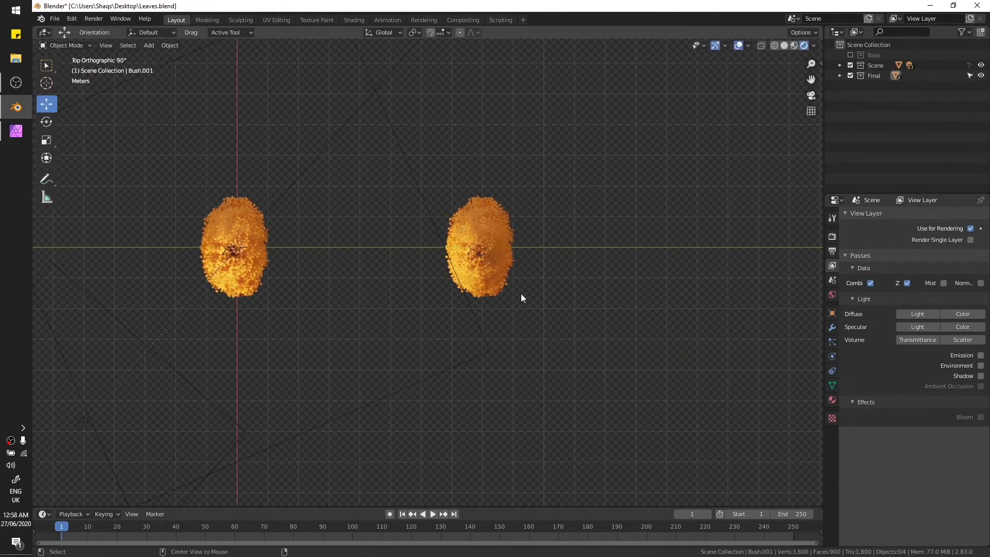
# Select the duplicated bush and enter Edit Mode on it
pyautogui.moveTo(520, 292); pyautogui.dragTo(498, 243, button='middle')
pyautogui.click(491, 224)
pyautogui.scroll(3, 530, 242)
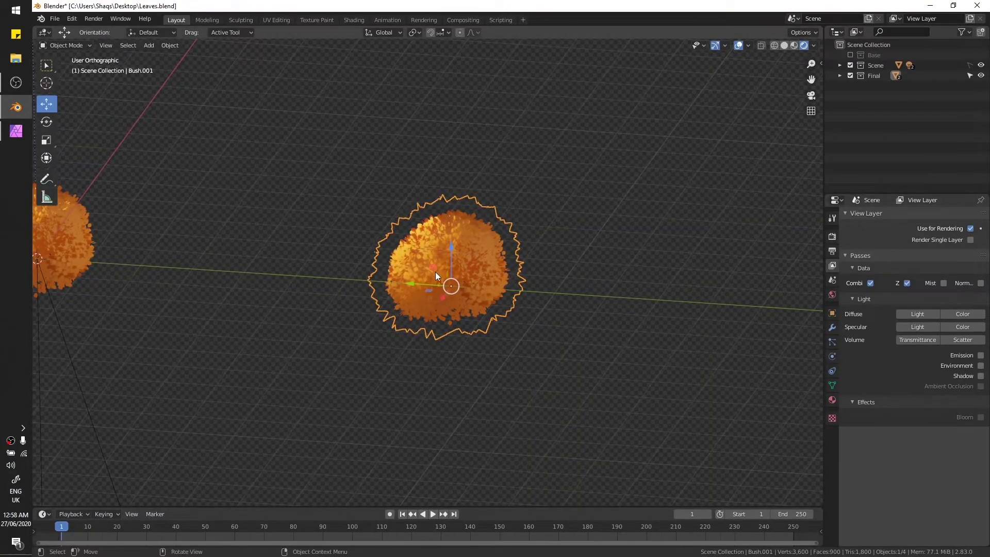
pyautogui.press('Tab')
pyautogui.moveTo(540, 255); pyautogui.dragTo(463, 221, button='middle')
# Randomly select 30% of the duplicated bush's faces and delete them
pyautogui.click(160, 45)
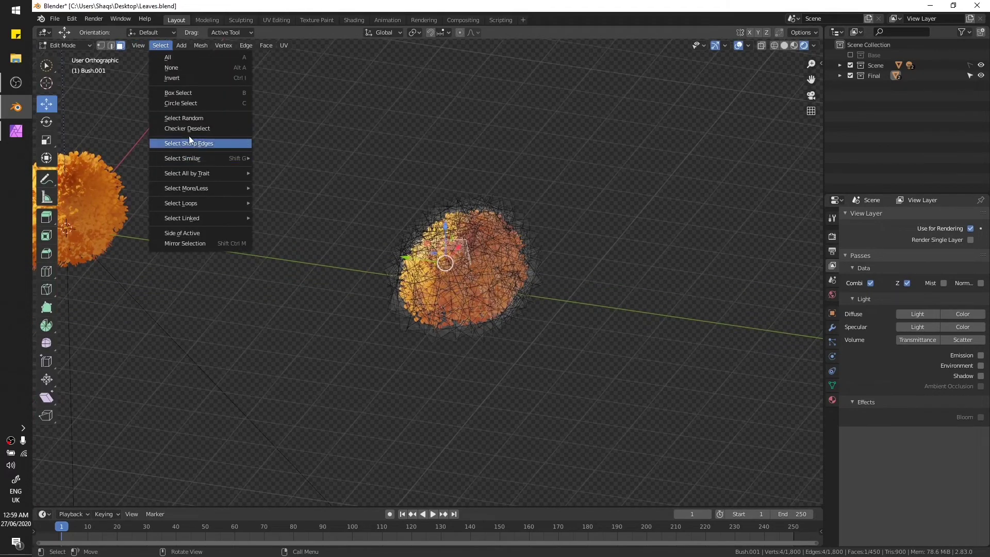
pyautogui.click(192, 119)
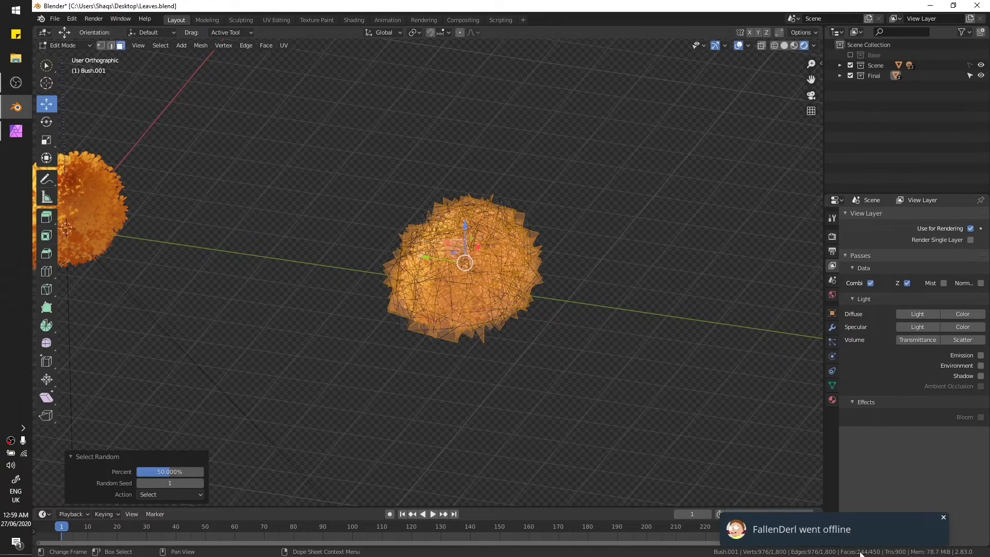
pyautogui.click(943, 516)
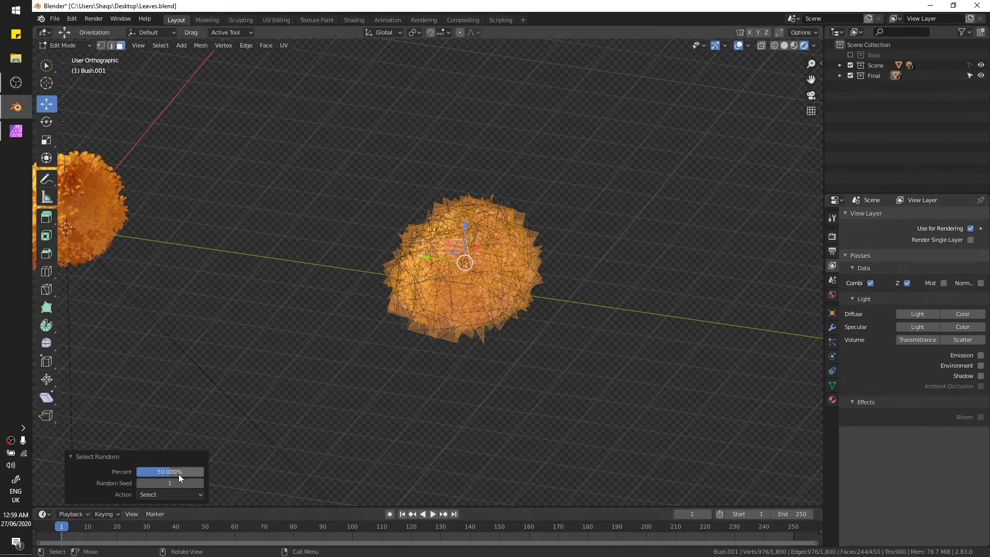
pyautogui.moveTo(178, 473); pyautogui.dragTo(165, 474)
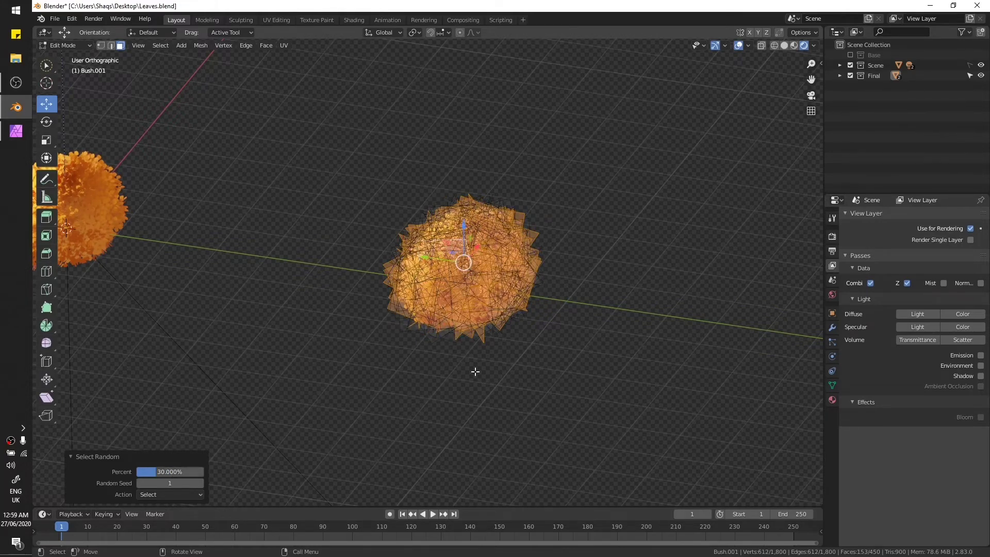
pyautogui.press('x')
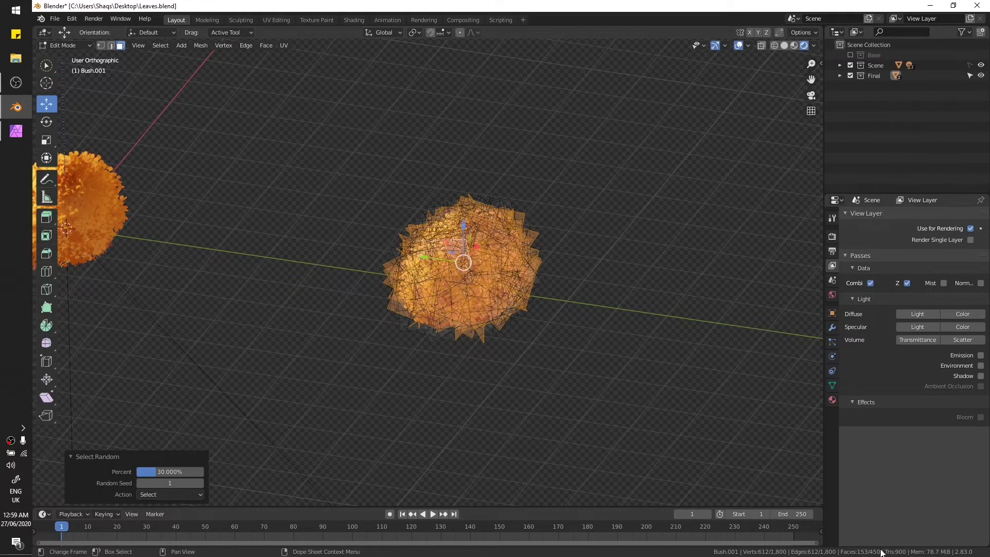
pyautogui.press('x')
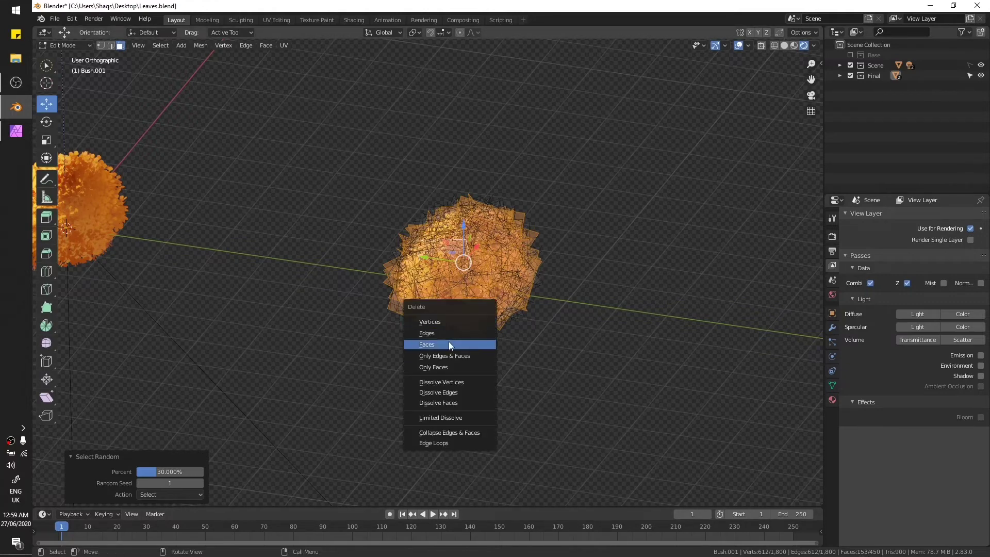
pyautogui.click(448, 343)
# Examine the thinned bush in Object Mode without overlays, then restore the overlays and return to Edit Mode
pyautogui.moveTo(380, 327); pyautogui.dragTo(585, 358, button='middle')
pyautogui.press('Tab')
pyautogui.press('z')
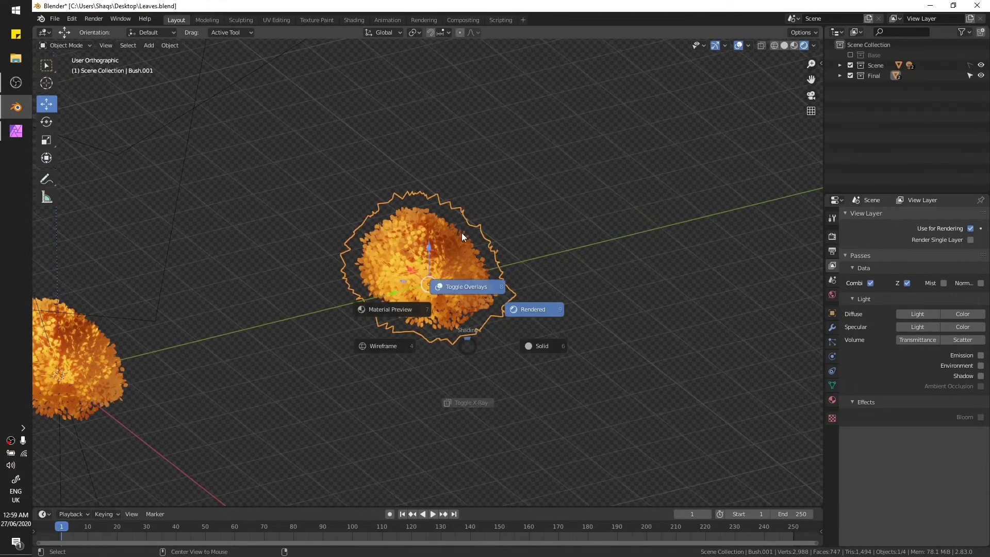
pyautogui.click(462, 233)
pyautogui.moveTo(469, 280); pyautogui.dragTo(483, 250, button='middle')
pyautogui.hotkey('ctrl', 'Tab')
pyautogui.click(551, 281)
pyautogui.press('z')
pyautogui.click(506, 202)
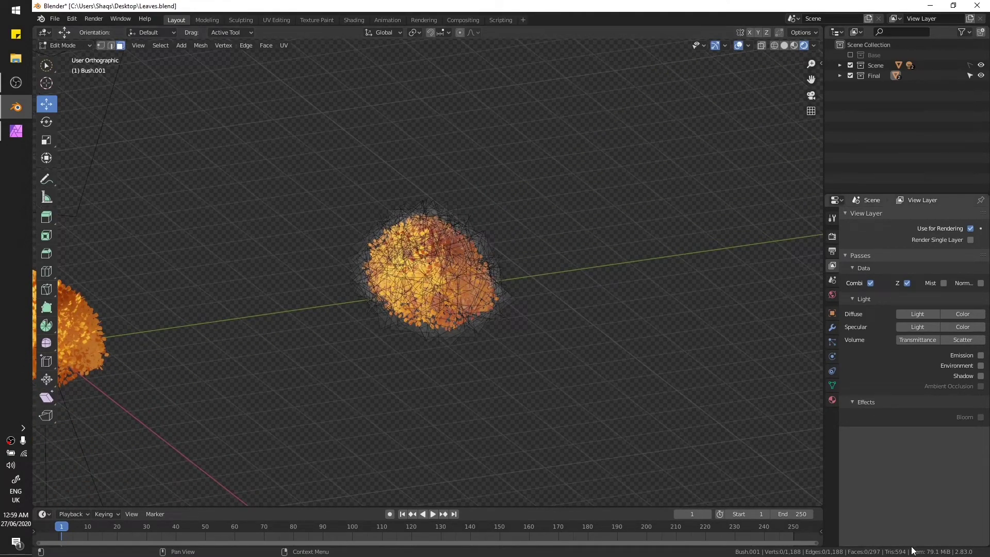
# Compare the face counts of the original bush and its thinned copy in Edit Mode
pyautogui.press('Tab')
pyautogui.keyDown('shift'); pyautogui.moveTo(378, 320); pyautogui.dragTo(548, 316, button='middle'); pyautogui.keyUp('shift')
pyautogui.click(217, 318)
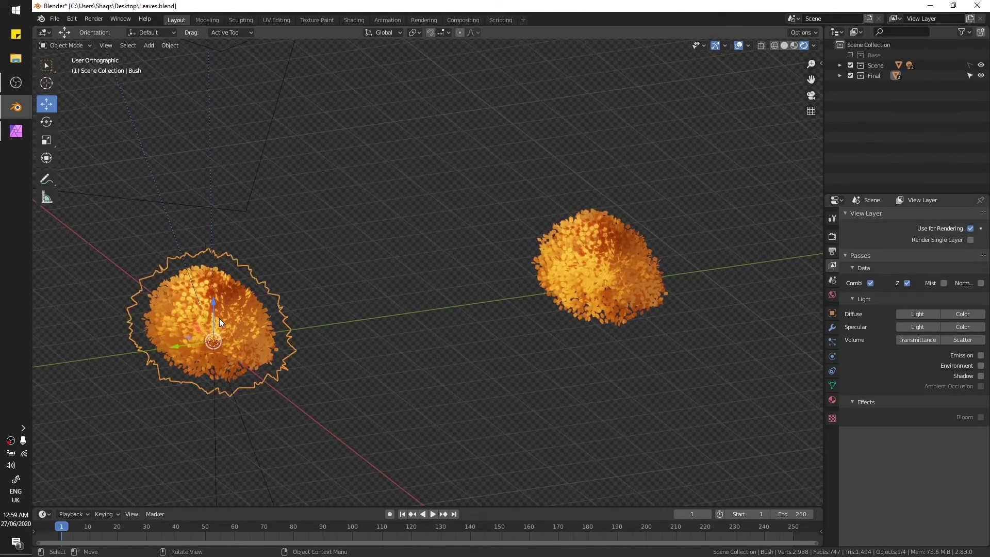
pyautogui.press('Tab')
pyautogui.hotkey('ctrl', 'Tab')
pyautogui.click(589, 281)
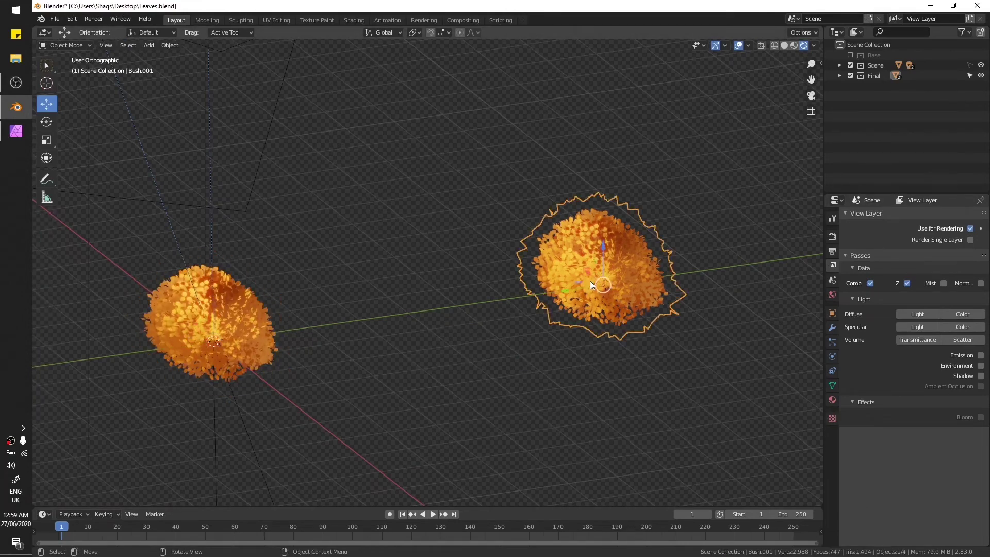
pyautogui.press('Tab')
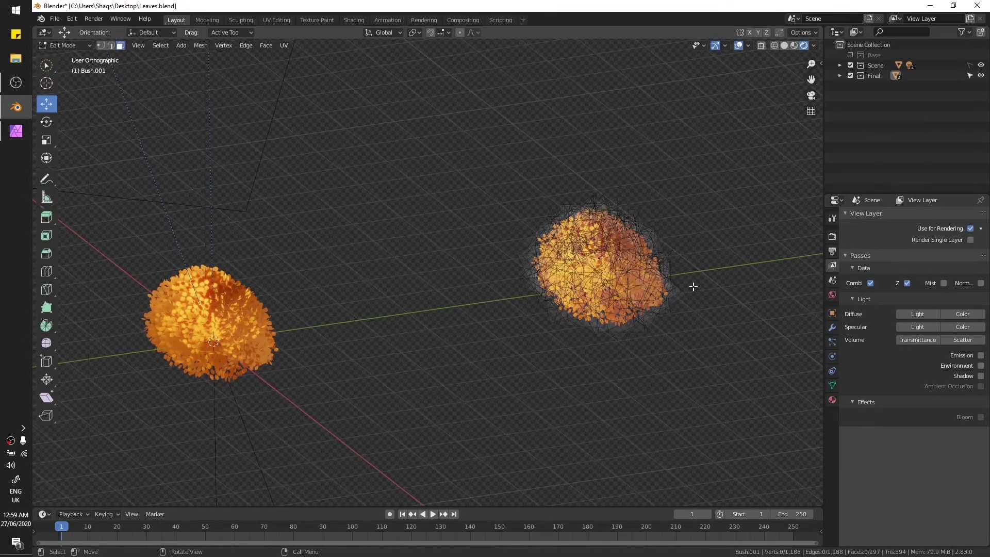
pyautogui.press('Tab')
# Duplicate the thinned bush and move the copy 6 m in total along the negative Y axis
pyautogui.moveTo(676, 305); pyautogui.dragTo(559, 358, button='middle')
pyautogui.hotkey('shift', 'd')
pyautogui.rightClick(543, 324)
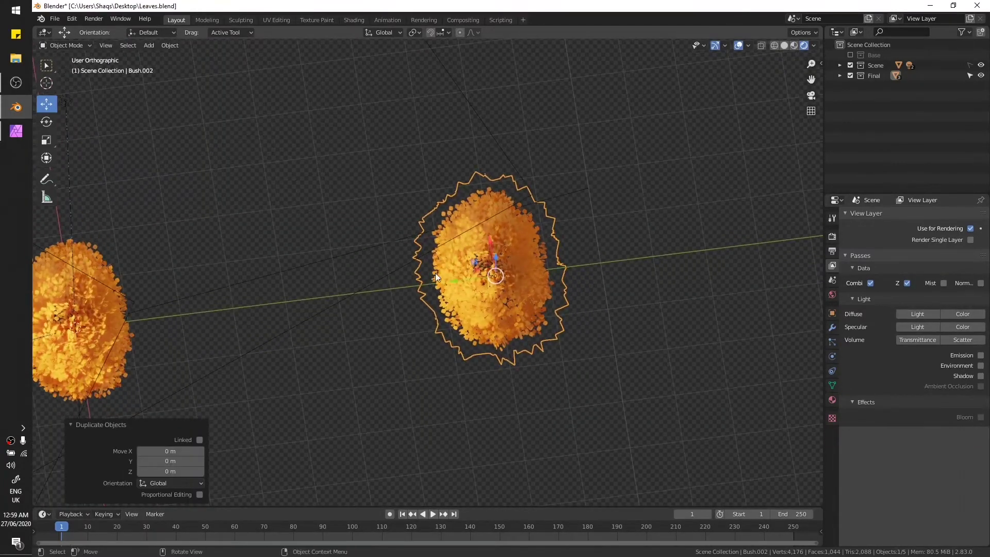
pyautogui.keyDown('ctrl'); pyautogui.moveTo(450, 279); pyautogui.dragTo(711, 277); pyautogui.keyUp('ctrl')
pyautogui.click(711, 276)
pyautogui.press('KP_7')
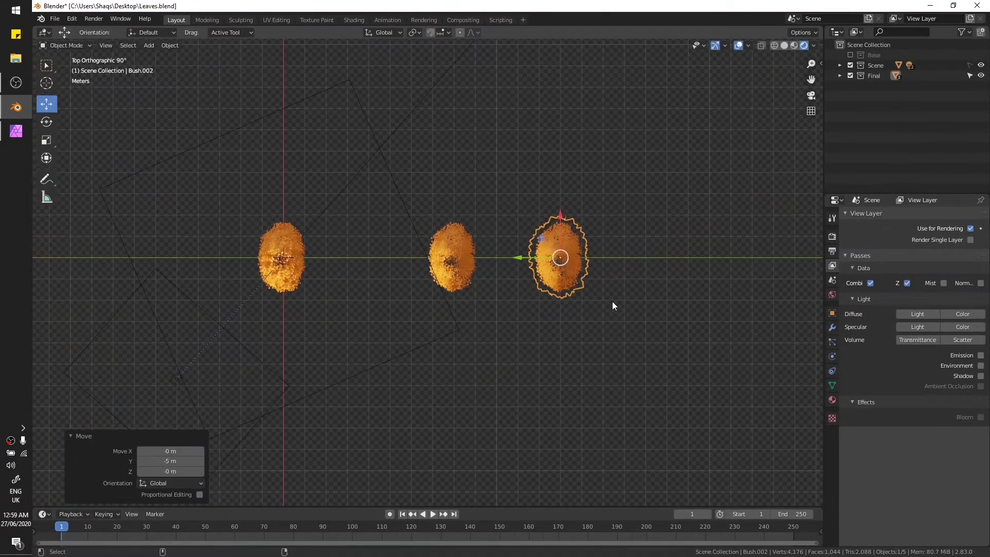
pyautogui.keyDown('ctrl'); pyautogui.moveTo(525, 259); pyautogui.dragTo(554, 263); pyautogui.keyUp('ctrl')
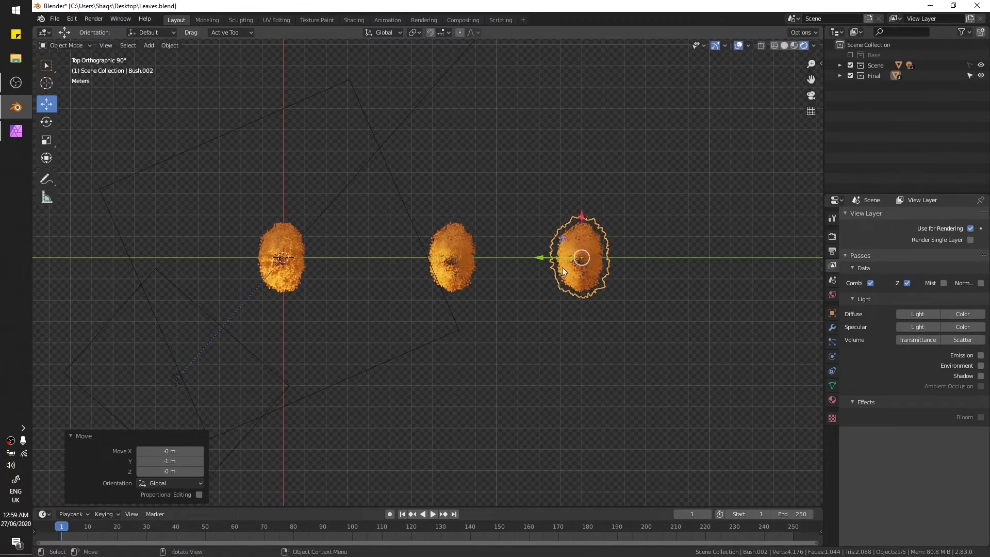
# In Edit Mode on the third bush, randomly select 36.061% of its faces and delete them
pyautogui.keyDown('shift'); pyautogui.moveTo(603, 280); pyautogui.dragTo(551, 286, button='middle'); pyautogui.keyUp('shift')
pyautogui.press('Tab')
pyautogui.scroll(5, 590, 280)
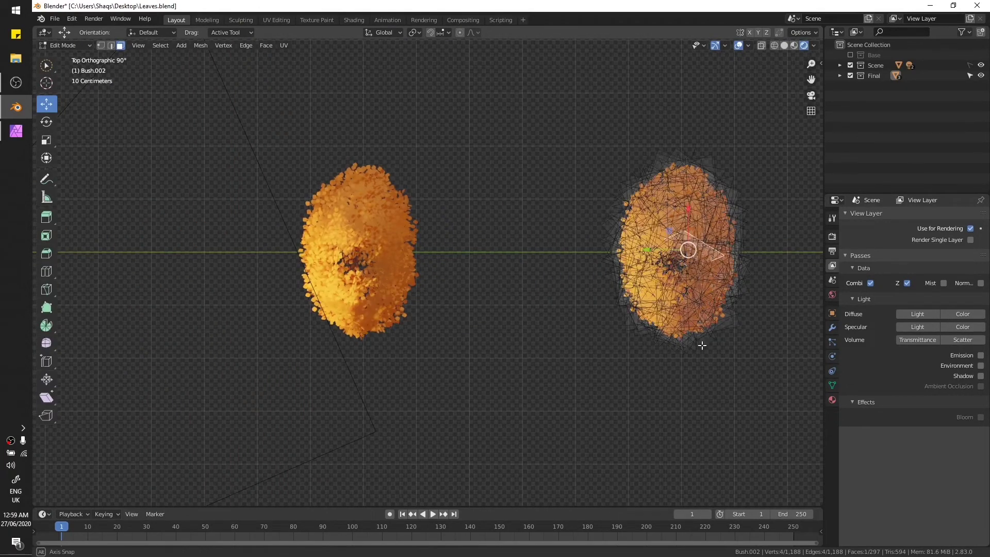
pyautogui.moveTo(691, 245); pyautogui.dragTo(581, 278, button='middle')
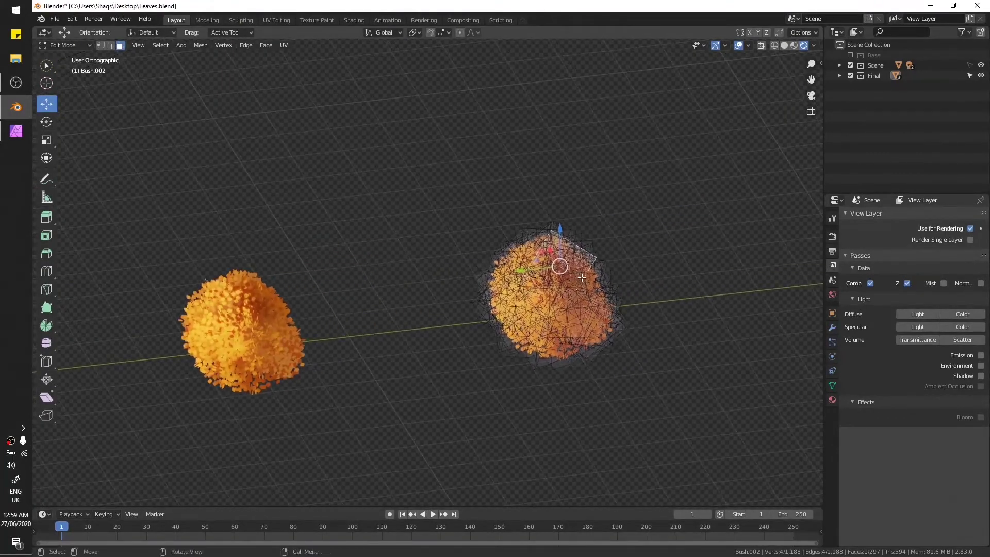
pyautogui.click(161, 46)
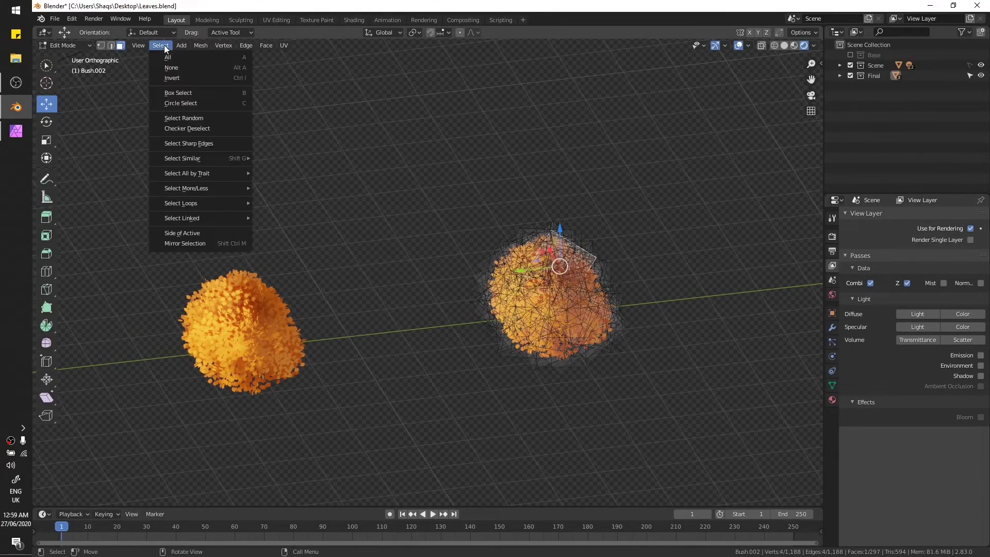
pyautogui.click(176, 117)
pyautogui.moveTo(469, 287); pyautogui.dragTo(466, 375, button='middle')
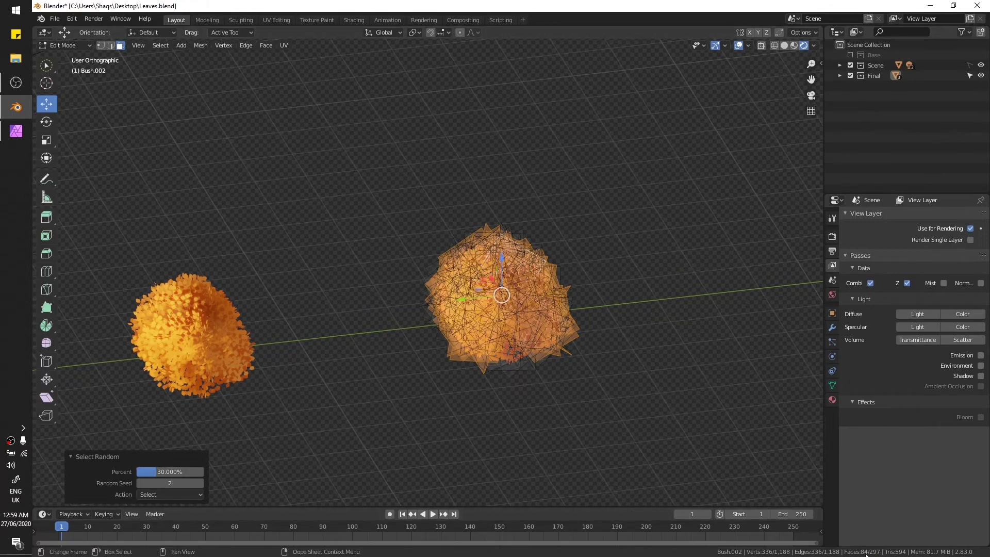
pyautogui.rightClick(539, 362)
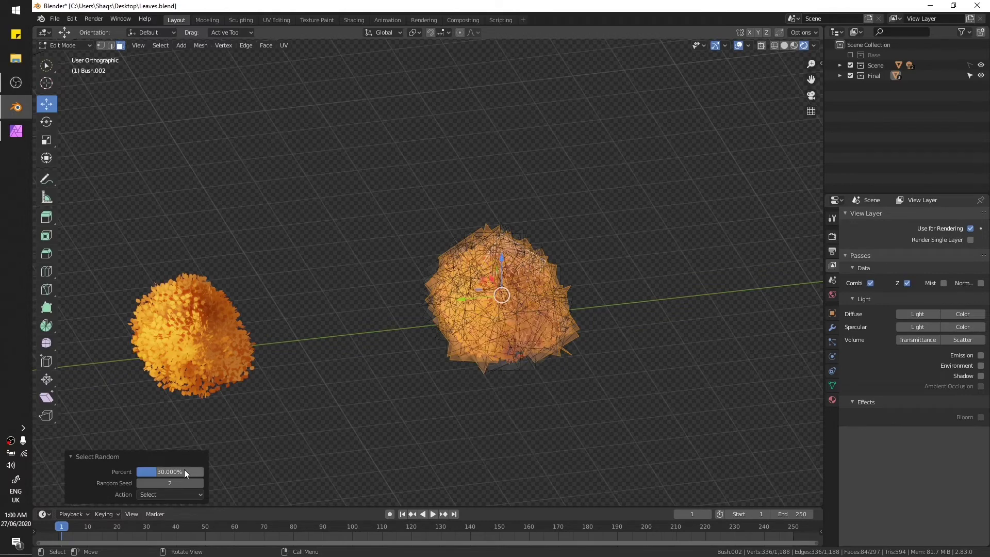
pyautogui.moveTo(170, 471); pyautogui.dragTo(175, 471)
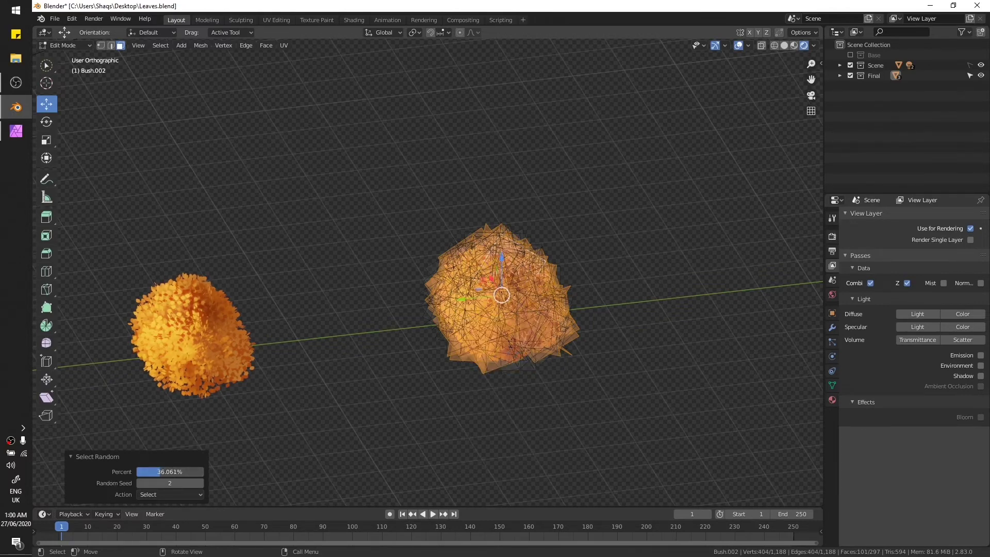
pyautogui.rightClick(487, 367)
pyautogui.click(487, 366)
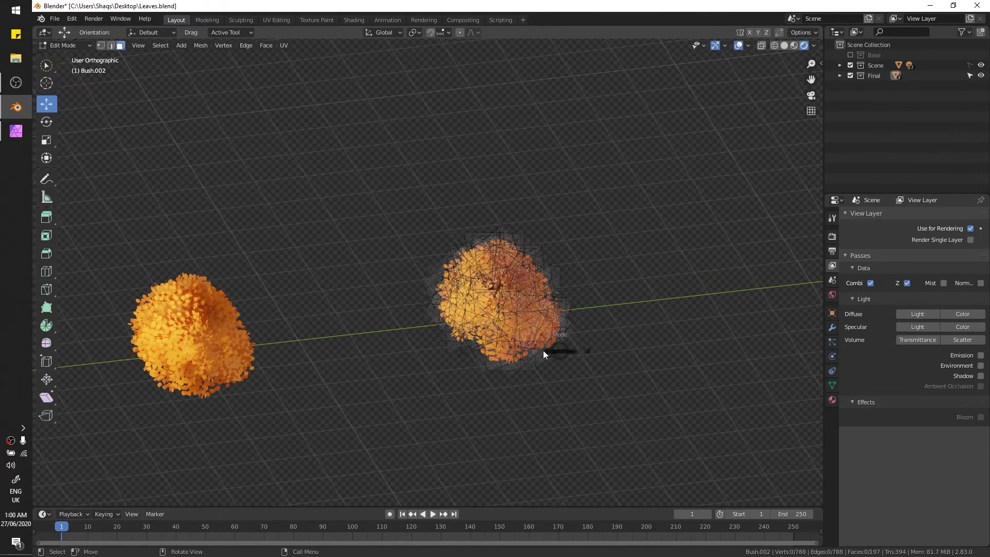
# In Object Mode without overlays, duplicate the third bush and place the copy along the negative Y axis as a fourth bush
pyautogui.moveTo(502, 356); pyautogui.dragTo(442, 279, button='middle')
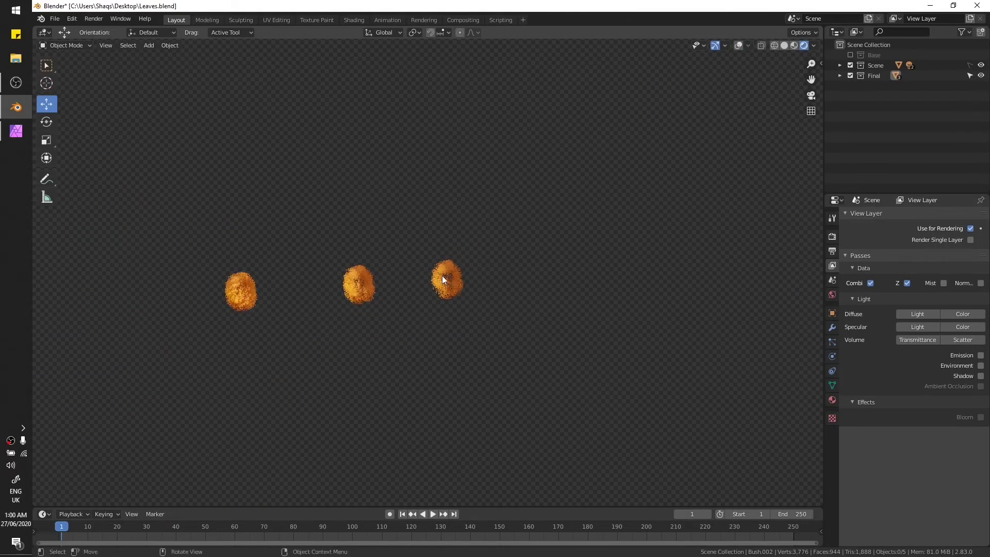
pyautogui.scroll(4, 442, 279)
pyautogui.click(459, 278)
pyautogui.hotkey('shift', 'd')
pyautogui.press('y')
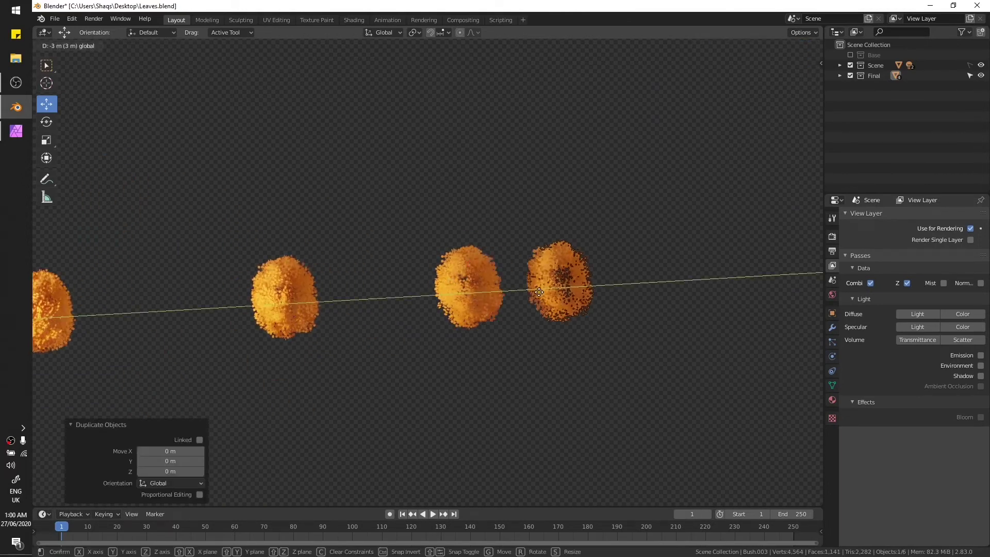
pyautogui.click(594, 290)
# Enter Edit Mode on the fourth bush, turn the overlays back on and select one of its faces
pyautogui.press('Tab')
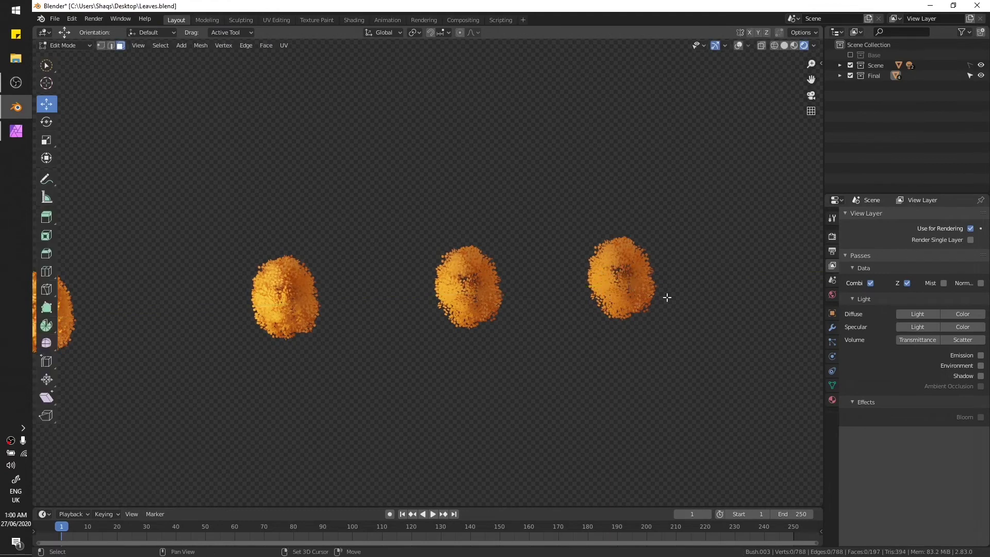
pyautogui.moveTo(665, 296); pyautogui.dragTo(581, 307, button='middle')
pyautogui.scroll(4, 581, 307)
pyautogui.click(619, 340)
pyautogui.moveTo(619, 341); pyautogui.dragTo(630, 366, button='middle')
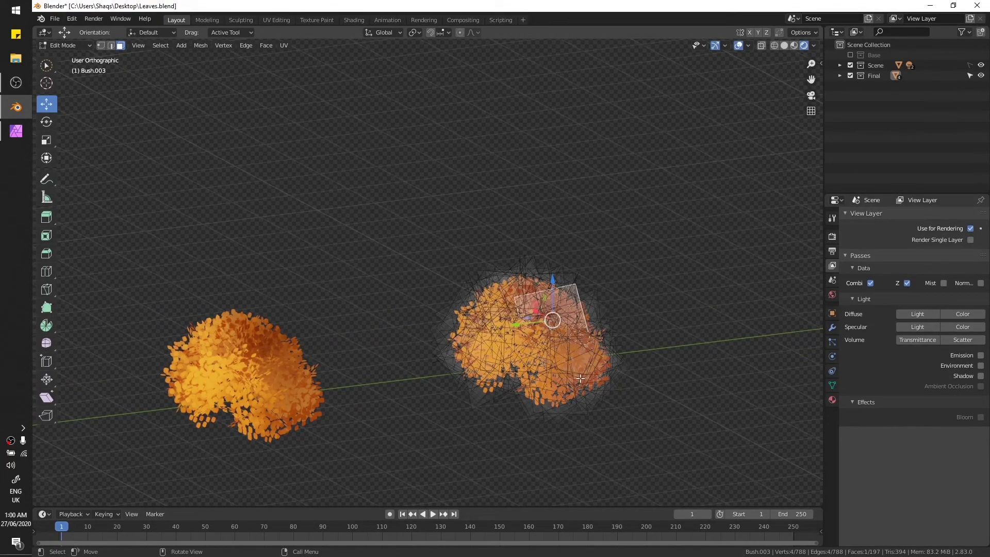
# Try to thin the fourth bush by randomly selecting 37.576% of its faces and deleting them
pyautogui.click(160, 45)
pyautogui.click(221, 118)
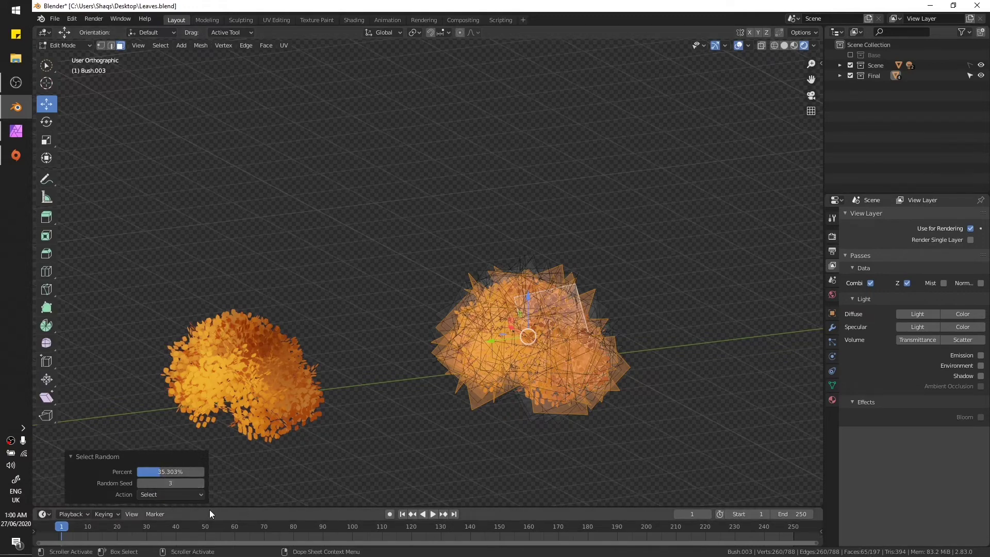
pyautogui.moveTo(160, 472); pyautogui.dragTo(163, 471)
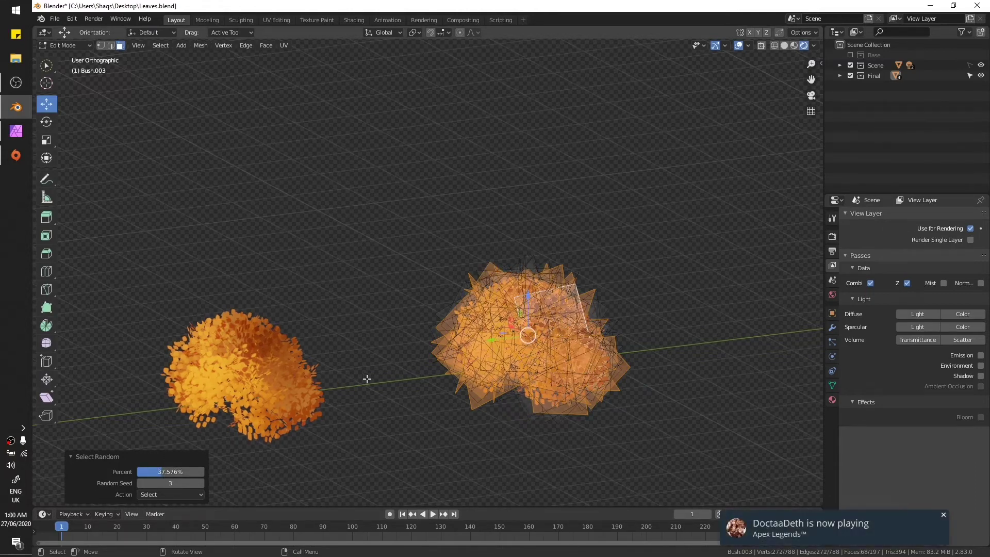
pyautogui.press('x')
pyautogui.click(448, 377)
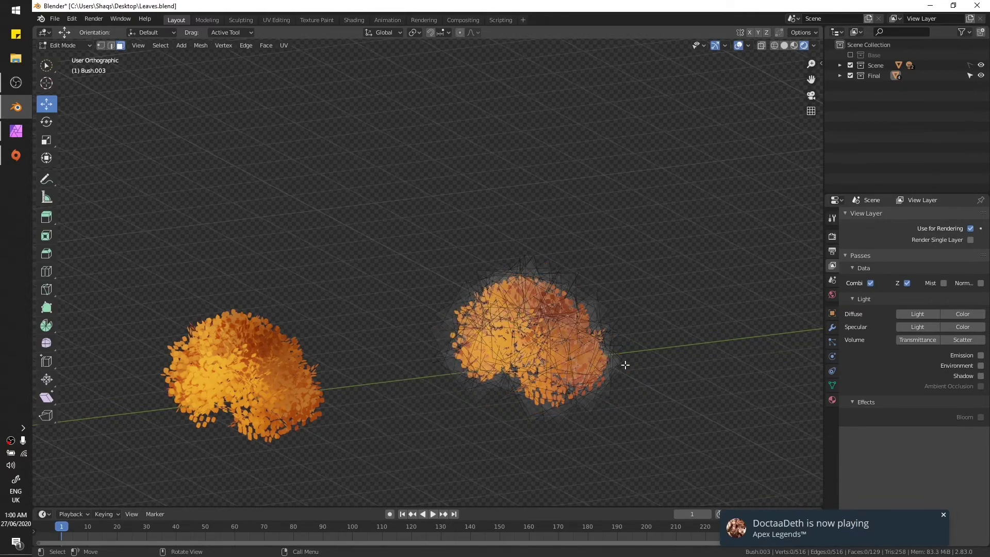
# Check the thinned fourth bush without overlays and undo its face deletion and random selection
pyautogui.moveTo(624, 365); pyautogui.dragTo(598, 442, button='middle')
pyautogui.hotkey('shift', 'alt', 'z')
pyautogui.moveTo(622, 389); pyautogui.dragTo(626, 346, button='middle')
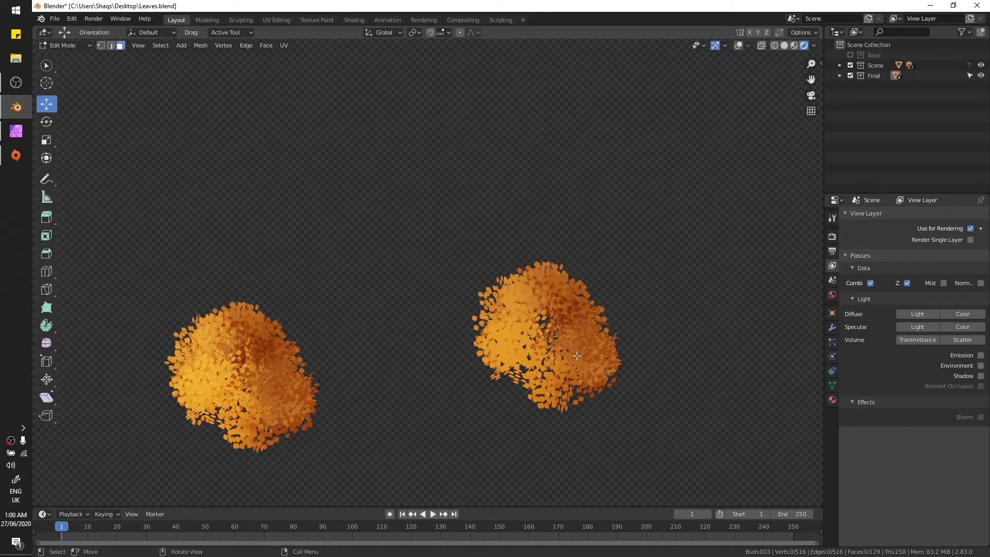
pyautogui.scroll(-3, 576, 355)
pyautogui.hotkey('ctrl', 'Tab')
pyautogui.hotkey('ctrl', 'z')
pyautogui.hotkey('ctrl', 'z')
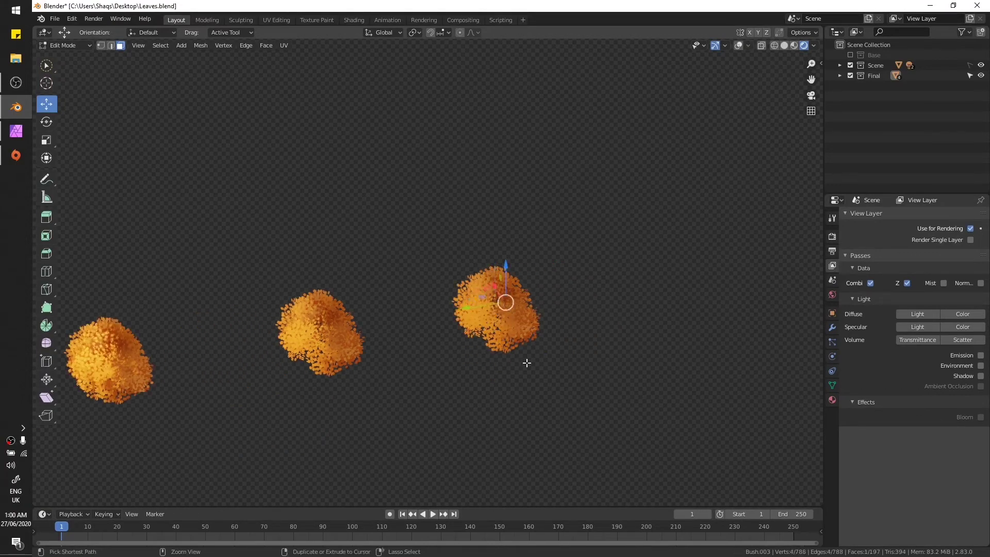
# With overlays on again, randomly select 51.970% of the fourth bush's faces and delete them
pyautogui.hotkey('shift', 'alt', 'z')
pyautogui.scroll(2, 536, 340)
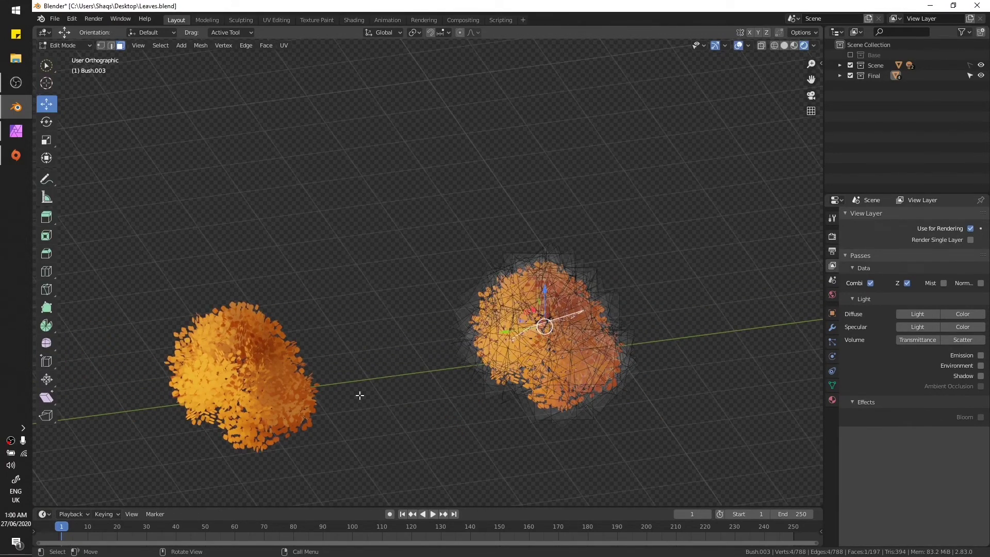
pyautogui.click(160, 45)
pyautogui.click(190, 118)
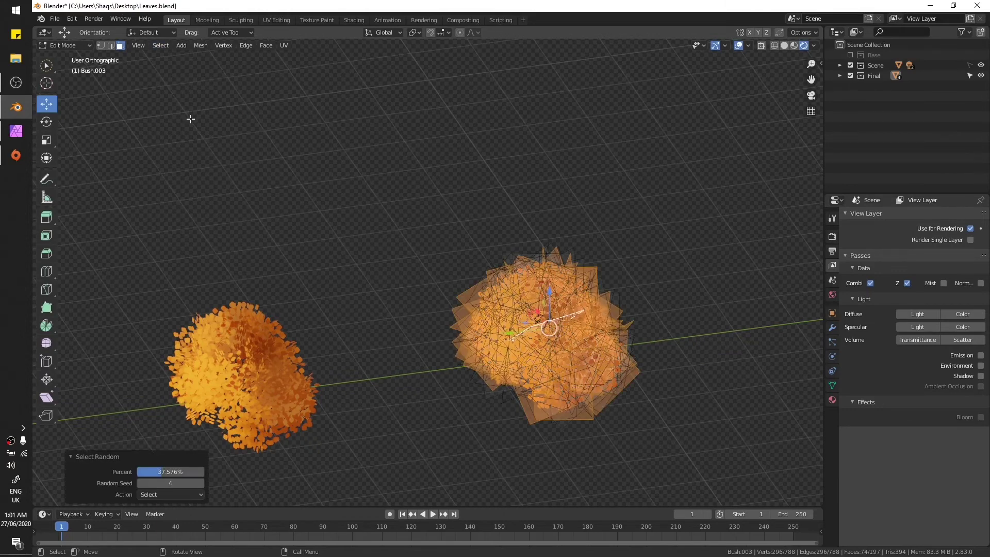
pyautogui.moveTo(163, 471); pyautogui.dragTo(169, 471)
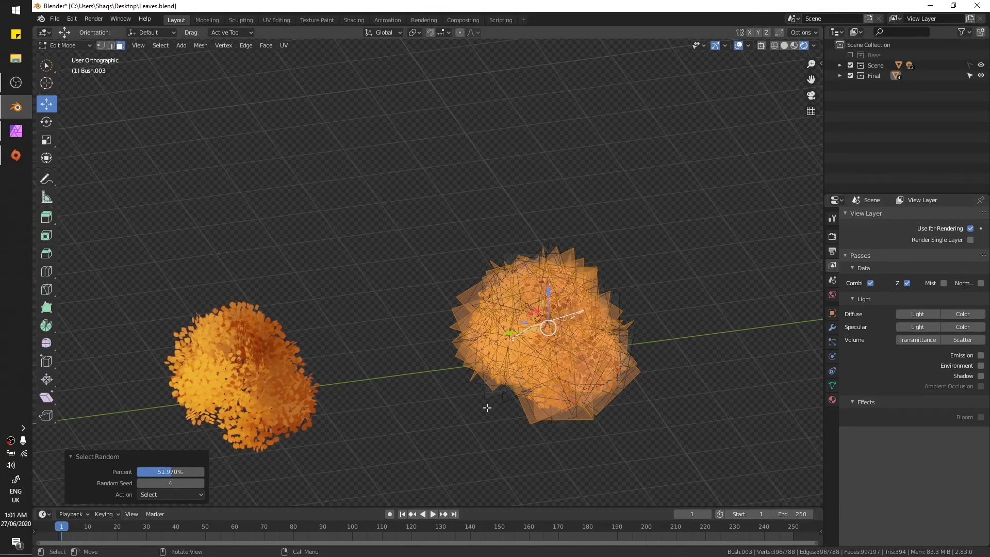
pyautogui.press('x')
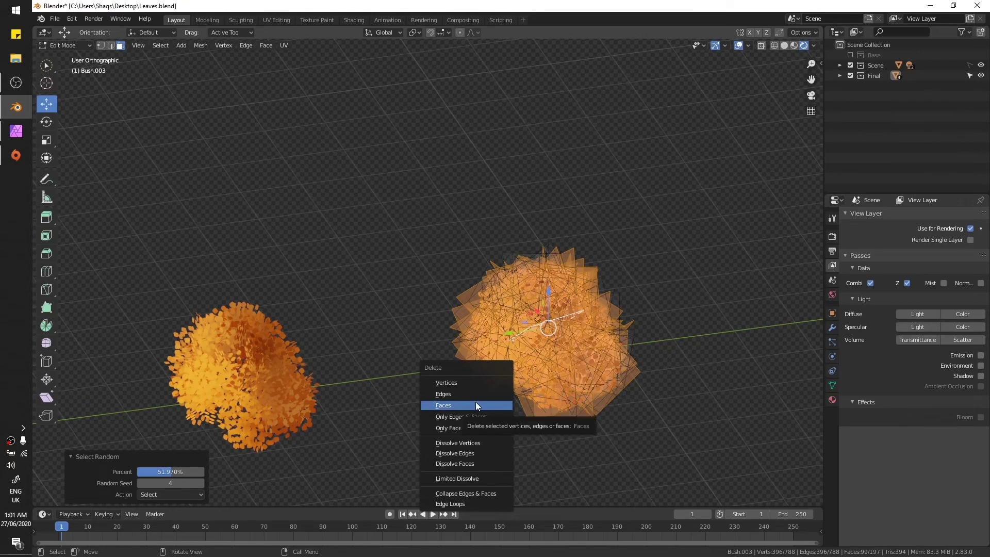
pyautogui.click(471, 405)
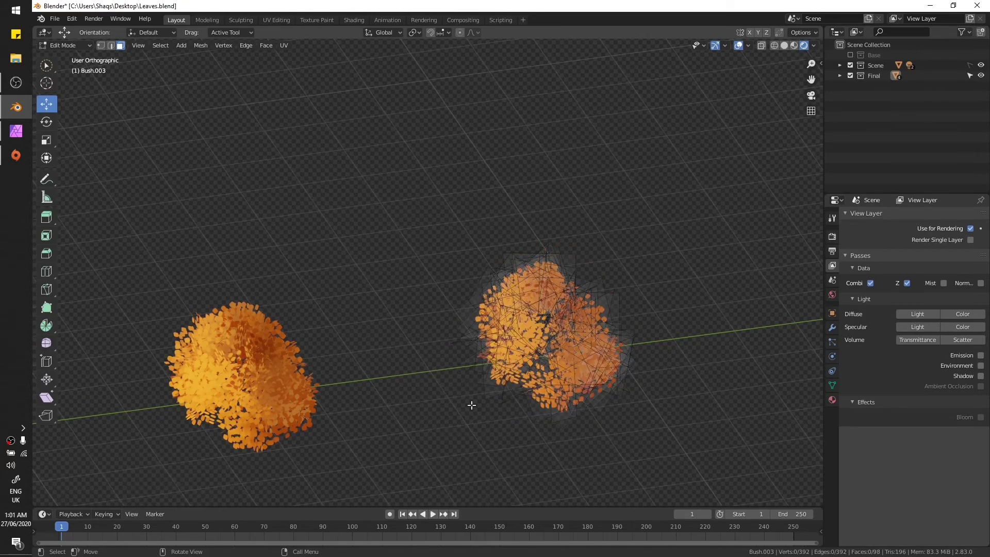
# Check the thinned fourth bush with overlays hidden, show the overlays again and return to Object Mode
pyautogui.moveTo(538, 430)
pyautogui.mouseDown(button='middle')
pyautogui.moveTo(570, 411)
pyautogui.moveTo(547, 335)
pyautogui.mouseUp(button='middle')
pyautogui.press('z')
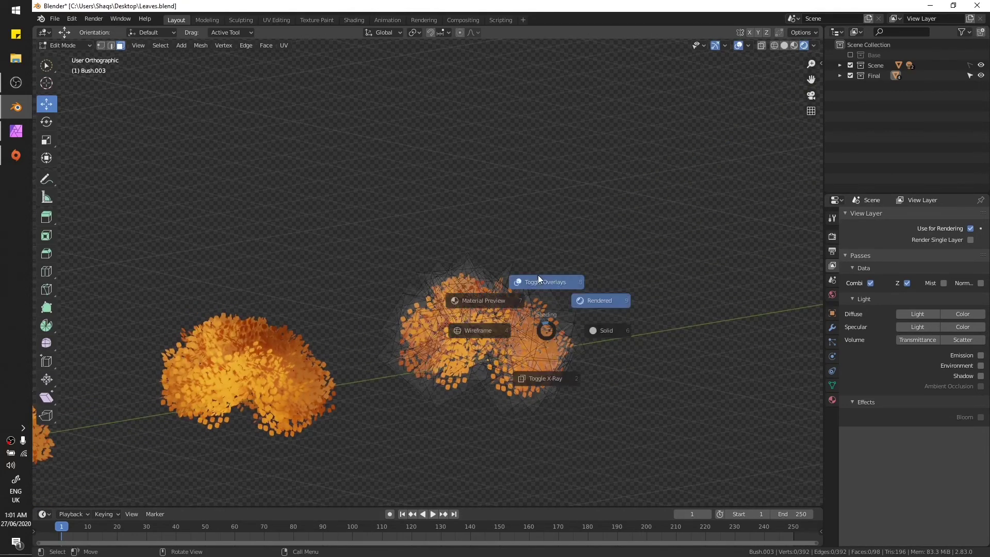
pyautogui.click(537, 279)
pyautogui.moveTo(537, 289)
pyautogui.mouseDown(button='middle')
pyautogui.moveTo(531, 386)
pyautogui.moveTo(520, 320)
pyautogui.moveTo(546, 295)
pyautogui.mouseUp(button='middle')
pyautogui.press('z')
pyautogui.click(522, 278)
pyautogui.hotkey('ctrl', 'Tab')
pyautogui.click(496, 295)
# Compare the row of progressively thinned bushes from above and from an angle
pyautogui.scroll(-5, 448, 359)
pyautogui.keyDown('alt'); pyautogui.moveTo(448, 360); pyautogui.dragTo(332, 427, button='middle'); pyautogui.keyUp('alt')
pyautogui.keyDown('shift'); pyautogui.moveTo(319, 359); pyautogui.dragTo(526, 357, button='middle'); pyautogui.keyUp('shift')
pyautogui.scroll(3, 447, 350)
pyautogui.keyDown('shift'); pyautogui.moveTo(374, 334); pyautogui.dragTo(573, 337, button='middle'); pyautogui.keyUp('shift')
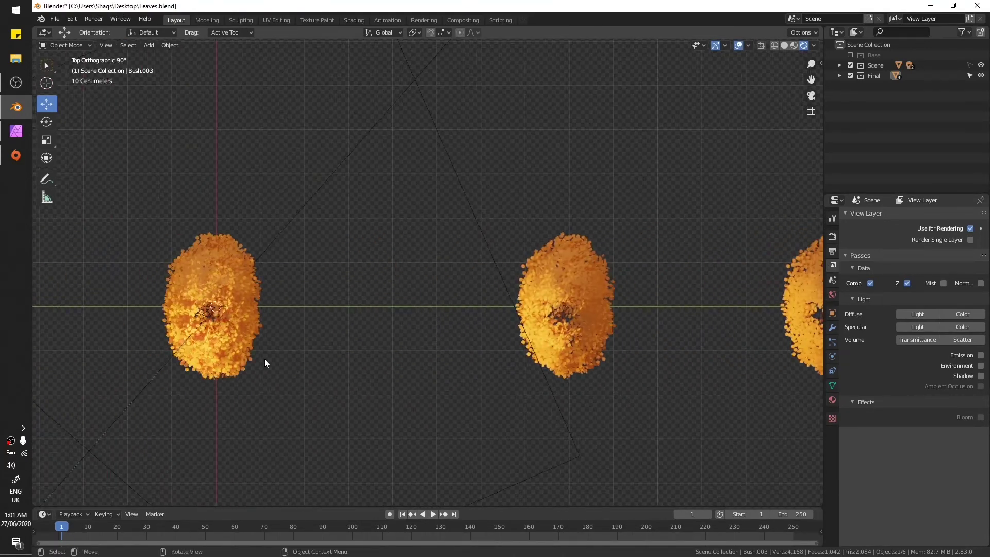
pyautogui.moveTo(264, 359); pyautogui.dragTo(381, 249, button='middle')
pyautogui.keyDown('shift'); pyautogui.moveTo(464, 371); pyautogui.dragTo(401, 191, button='middle'); pyautogui.keyUp('shift')
pyautogui.scroll(3, 445, 337)
# Scale all faces of the first bush by 1.091 about their individual origins in Edit Mode, and return to Object Mode
pyautogui.click(363, 382)
pyautogui.moveTo(362, 381); pyautogui.dragTo(428, 393, button='middle')
pyautogui.press('Tab')
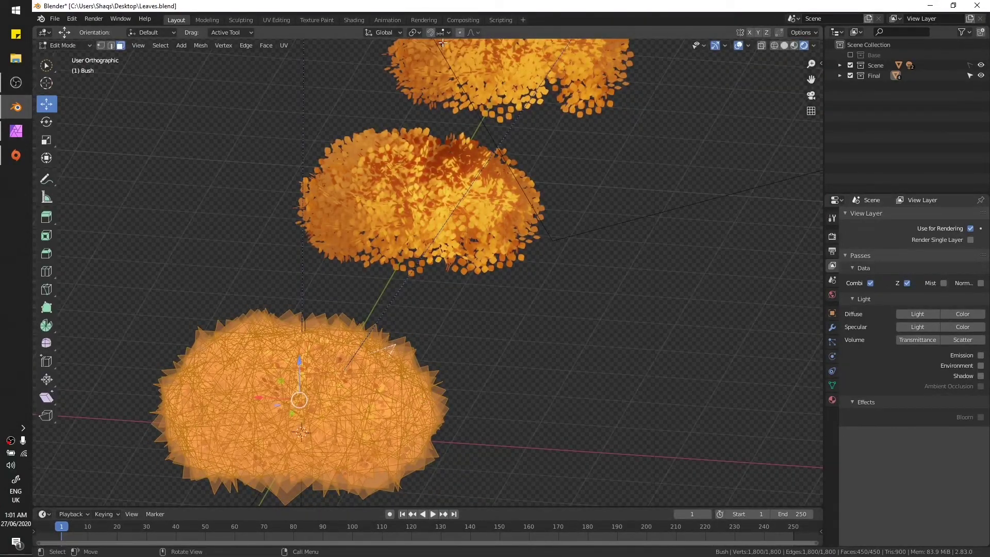
pyautogui.click(419, 33)
pyautogui.click(459, 78)
pyautogui.press('s')
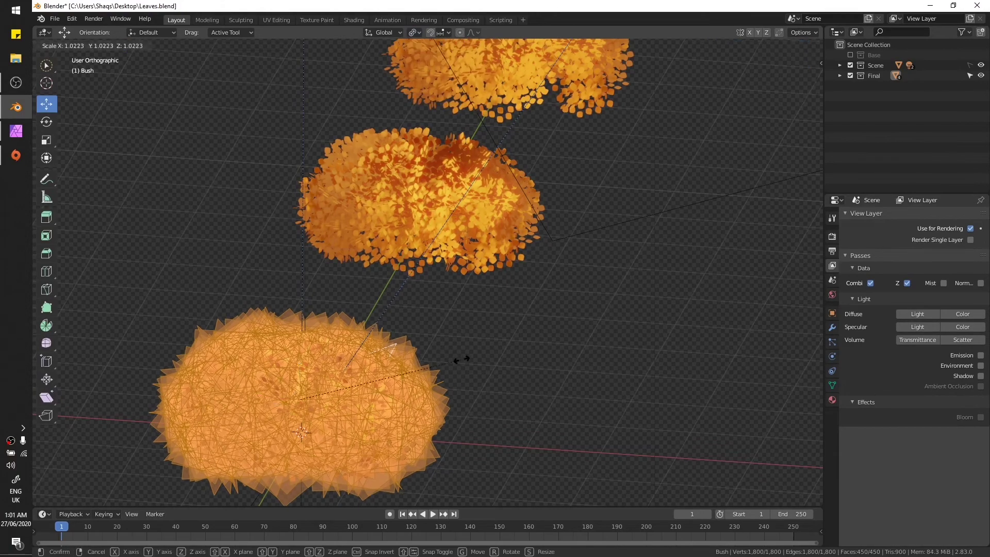
pyautogui.click(471, 355)
pyautogui.moveTo(471, 355); pyautogui.dragTo(488, 326, button='middle')
pyautogui.hotkey('ctrl', 'Tab')
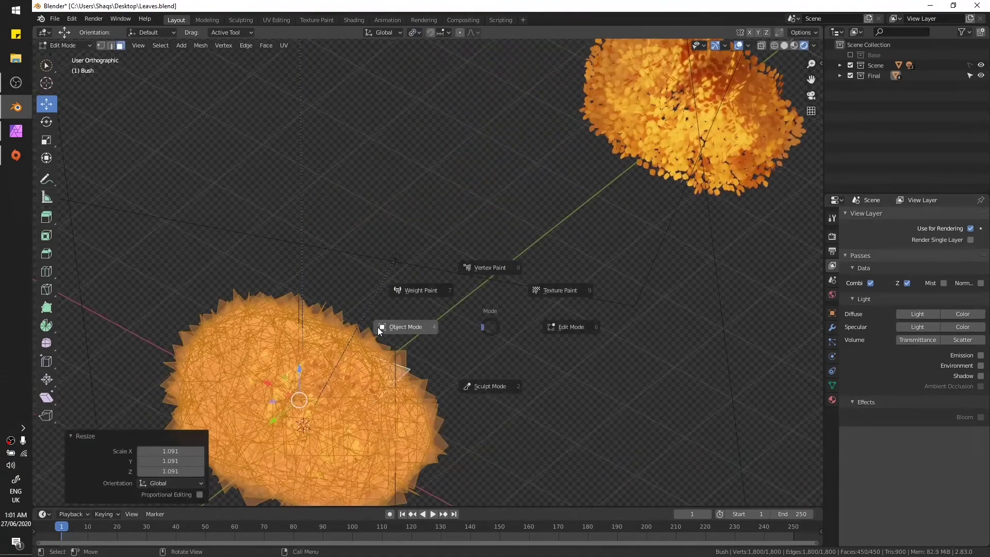
pyautogui.click(379, 328)
# Scale all leaf faces of the second bush by about 1.12 in Edit Mode and return to Object Mode
pyautogui.moveTo(380, 331); pyautogui.dragTo(488, 320, button='middle')
pyautogui.click(488, 284)
pyautogui.press('Tab')
pyautogui.press('a')
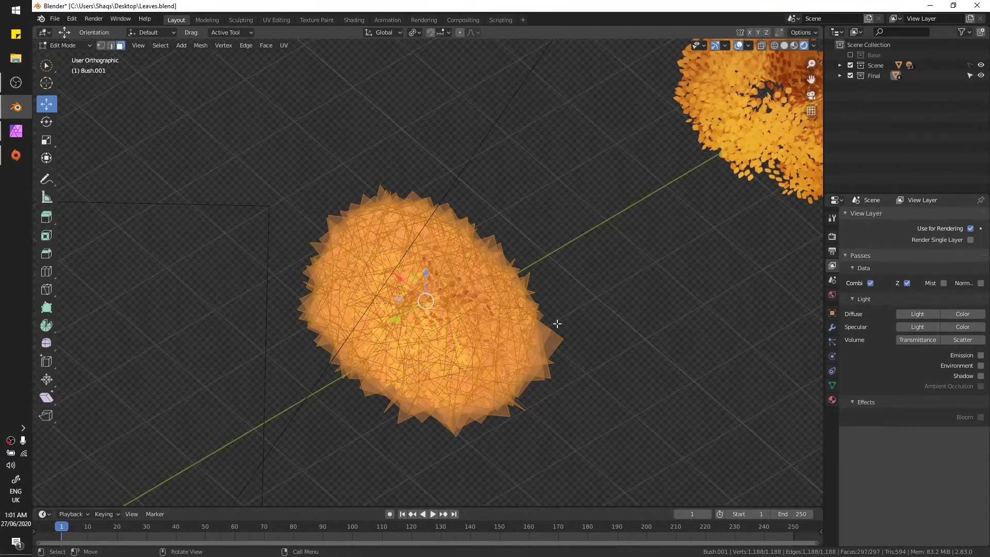
pyautogui.press('s')
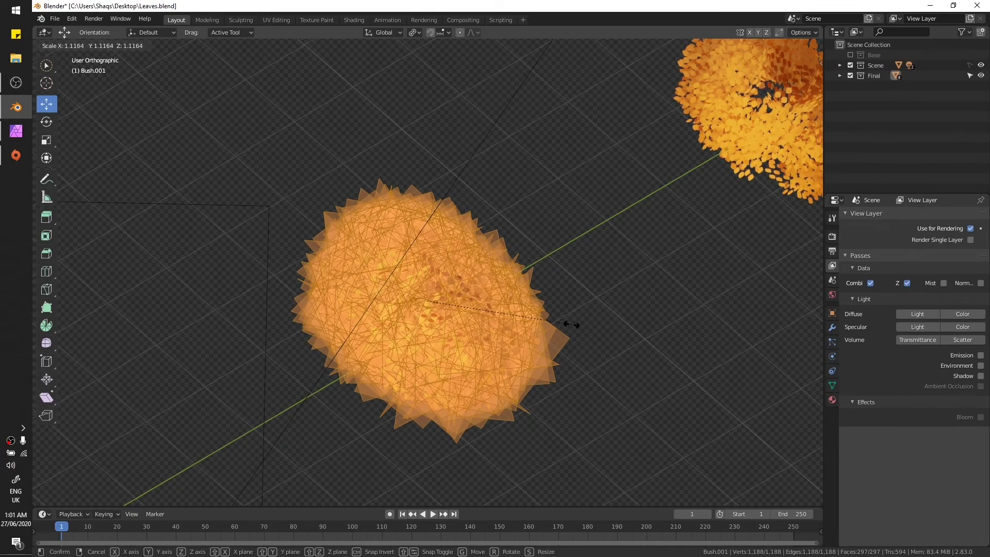
pyautogui.click(571, 324)
pyautogui.press('Tab')
pyautogui.moveTo(570, 324); pyautogui.dragTo(432, 331, button='middle')
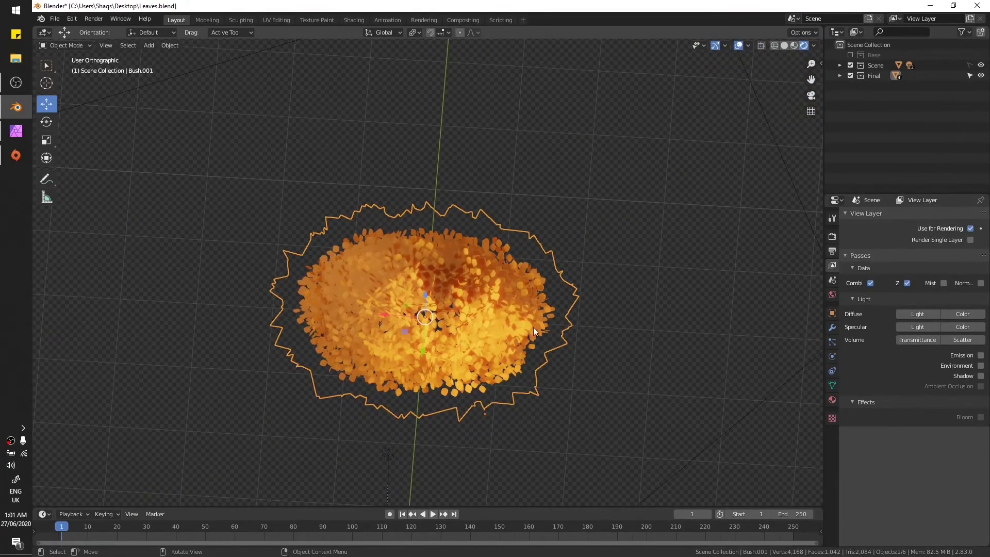
# Enlarge all leaf faces of the third bush by a factor of about 1.23 and leave Edit Mode
pyautogui.moveTo(533, 326); pyautogui.dragTo(470, 372, button='middle')
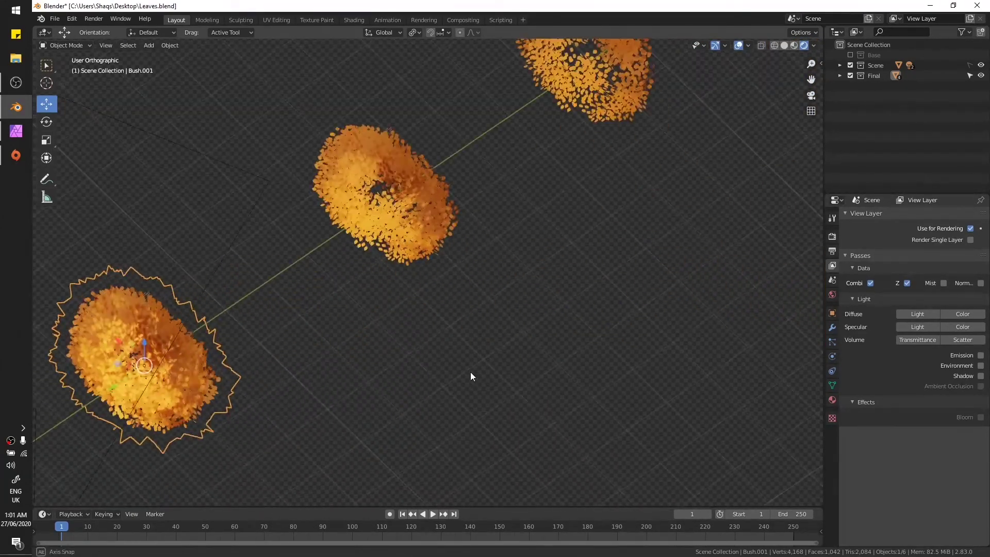
pyautogui.click(405, 213)
pyautogui.press('Tab')
pyautogui.press('s')
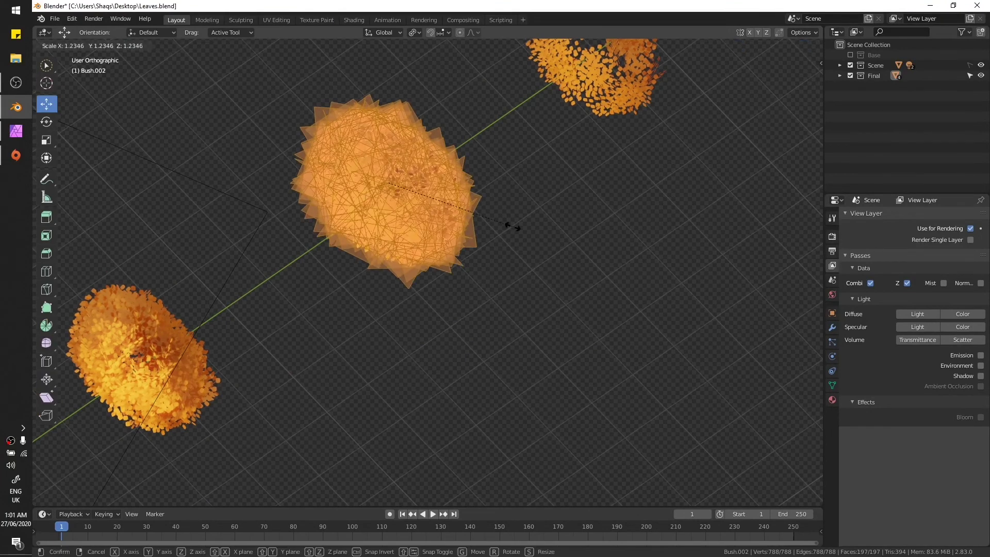
pyautogui.click(395, 224)
pyautogui.press('Tab')
# Enlarge all leaf faces of the fourth bush by a factor of about 1.38 and leave Edit Mode
pyautogui.moveTo(395, 225); pyautogui.dragTo(551, 196, button='middle')
pyautogui.press('Tab')
pyautogui.press('s')
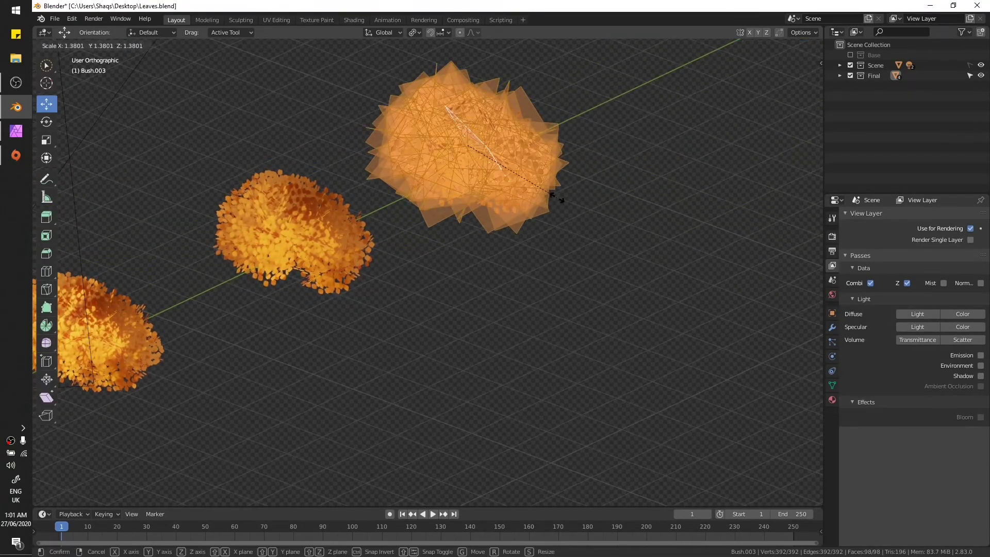
pyautogui.click(556, 199)
pyautogui.press('Tab')
# Inspect the row of enlarged-leaf bushes from a distance and switch the viewport to perspective
pyautogui.moveTo(530, 235); pyautogui.dragTo(520, 218, button='middle')
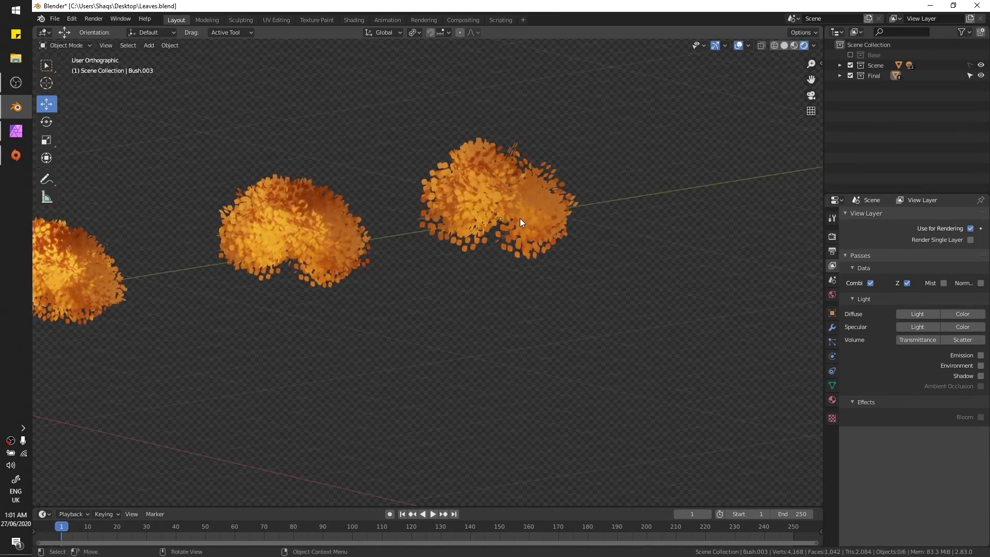
pyautogui.scroll(-5, 520, 218)
pyautogui.moveTo(441, 258); pyautogui.dragTo(480, 238, button='middle')
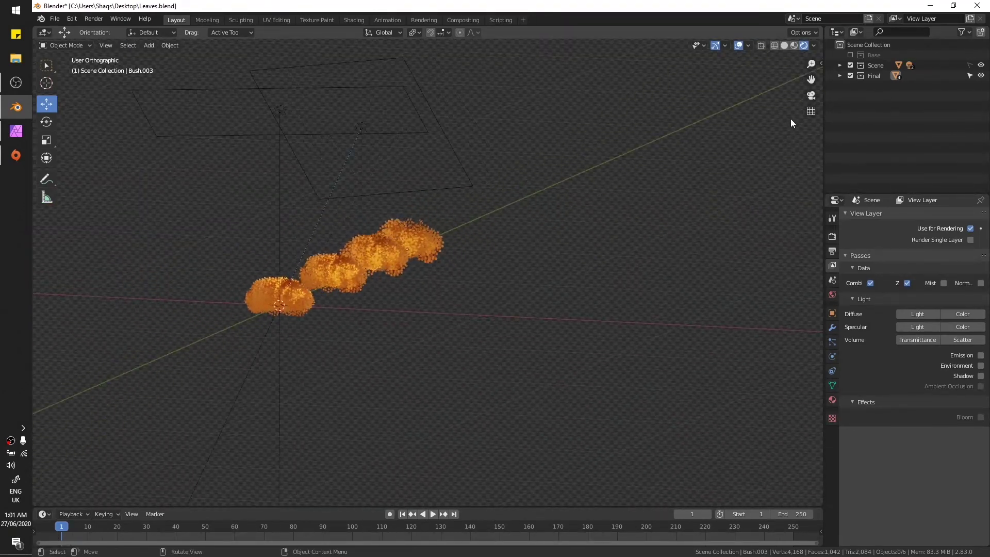
pyautogui.moveTo(793, 123); pyautogui.dragTo(476, 267, button='middle')
pyautogui.scroll(3, 476, 267)
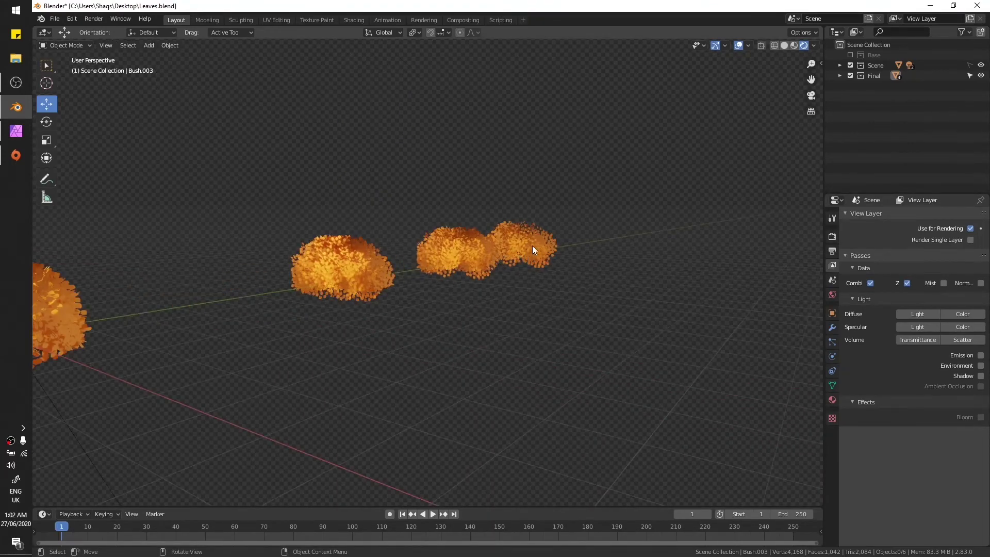
pyautogui.moveTo(533, 250); pyautogui.dragTo(525, 231, button='middle')
# Select the four bushes one at a time to compare their leaf density, and save Leaves.blend
pyautogui.click(524, 231)
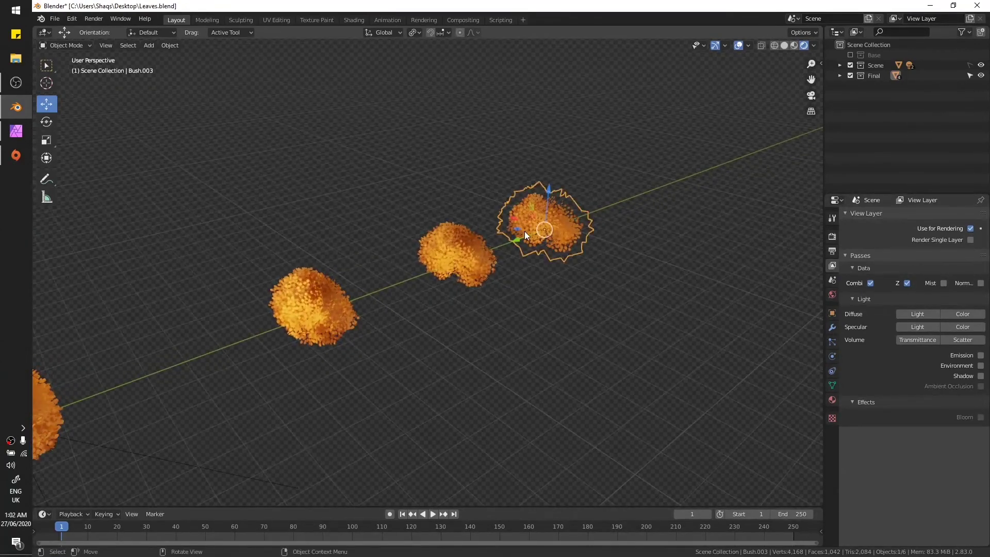
pyautogui.moveTo(403, 313); pyautogui.dragTo(589, 358, button='middle')
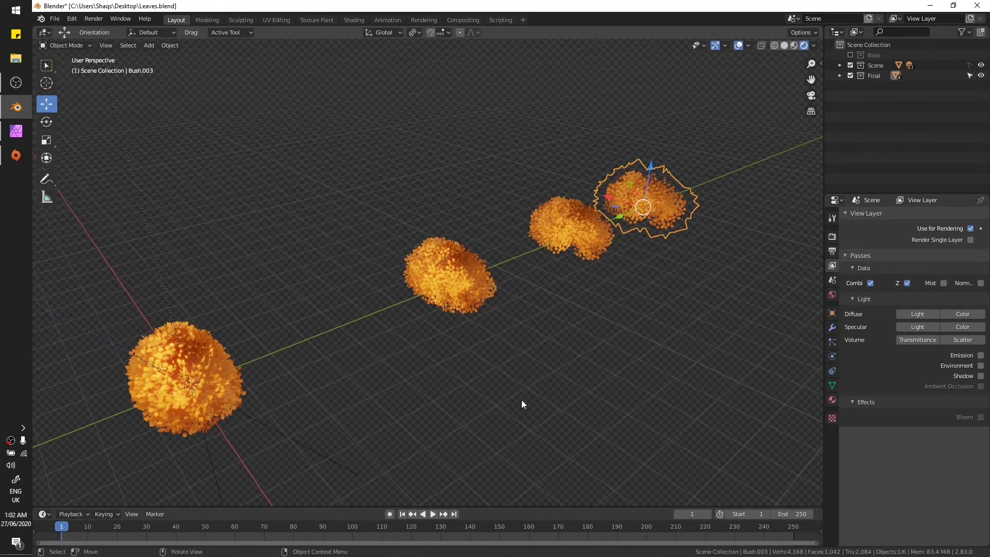
pyautogui.click(190, 360)
pyautogui.click(479, 281)
pyautogui.click(588, 234)
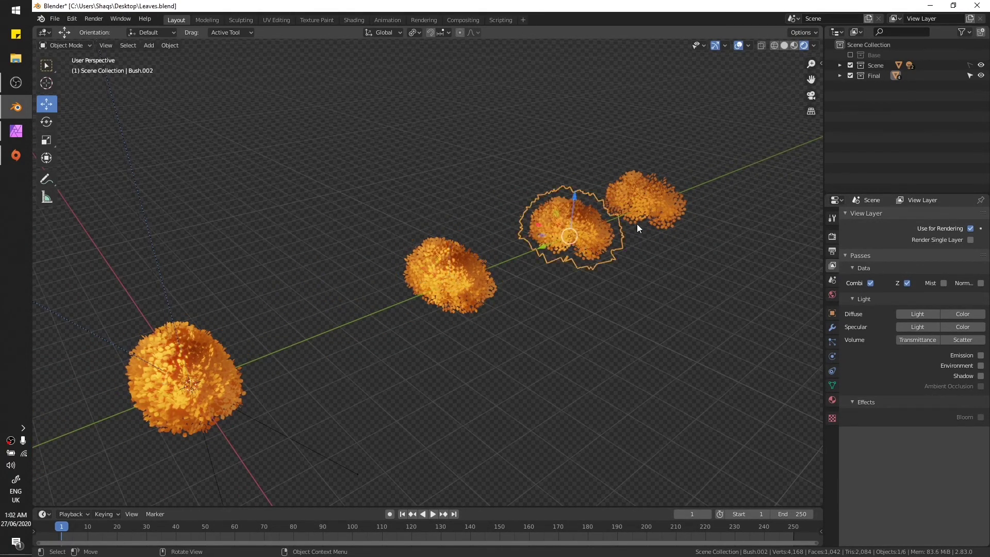
pyautogui.click(652, 219)
pyautogui.moveTo(220, 360); pyautogui.dragTo(354, 343, button='middle')
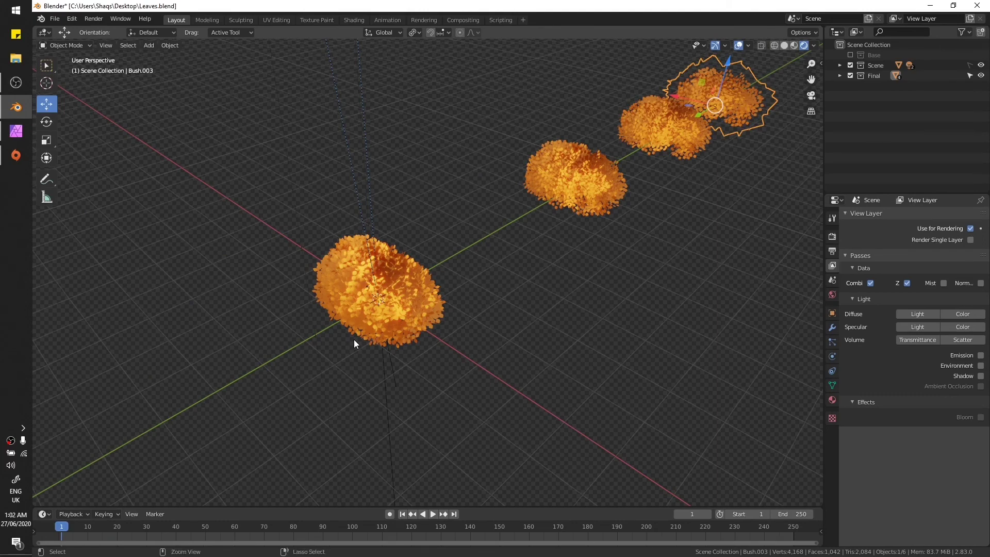
pyautogui.hotkey('ctrl', 's')
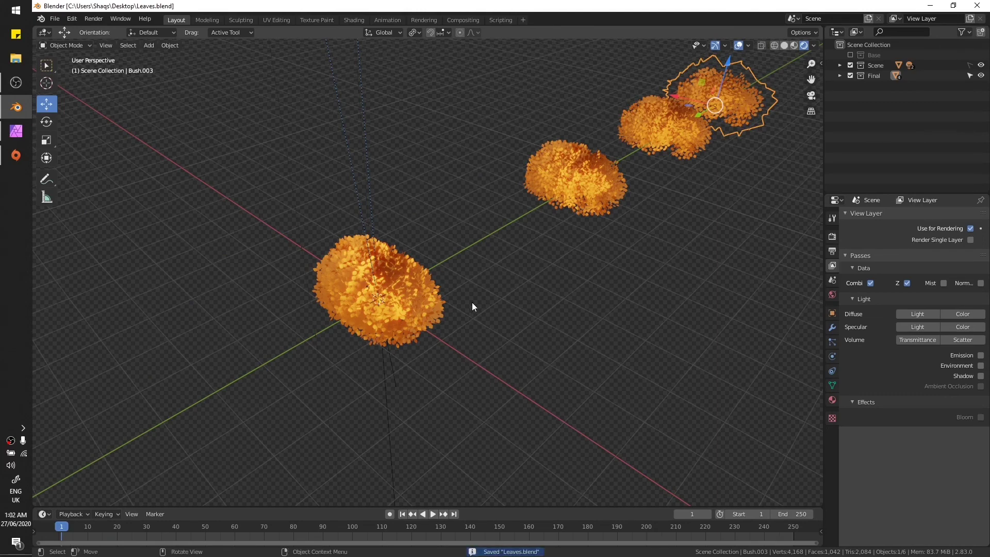
# Select all four bushes, view the row from different angles and clear the selection
pyautogui.press('a')
pyautogui.moveTo(532, 307); pyautogui.dragTo(389, 275, button='middle')
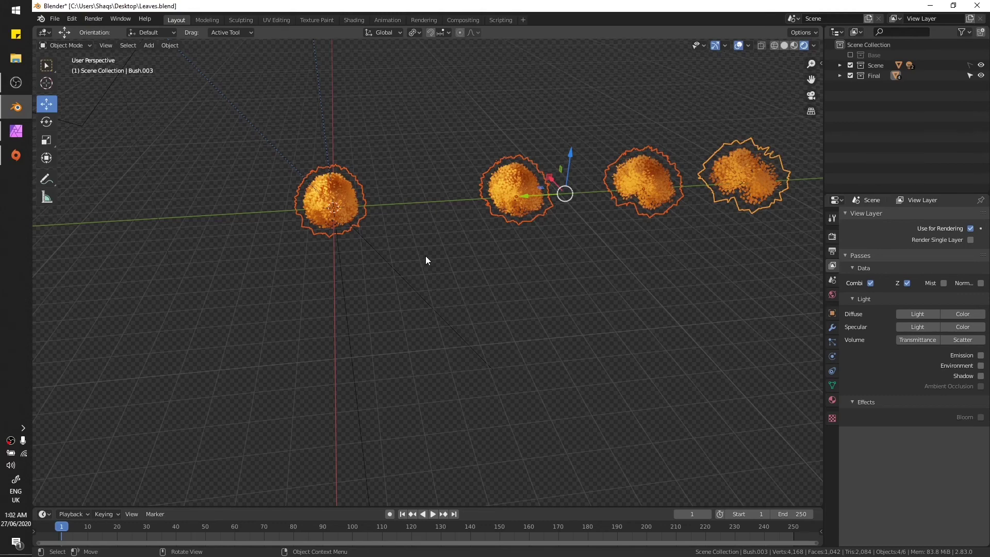
pyautogui.moveTo(425, 256); pyautogui.dragTo(371, 268, button='middle')
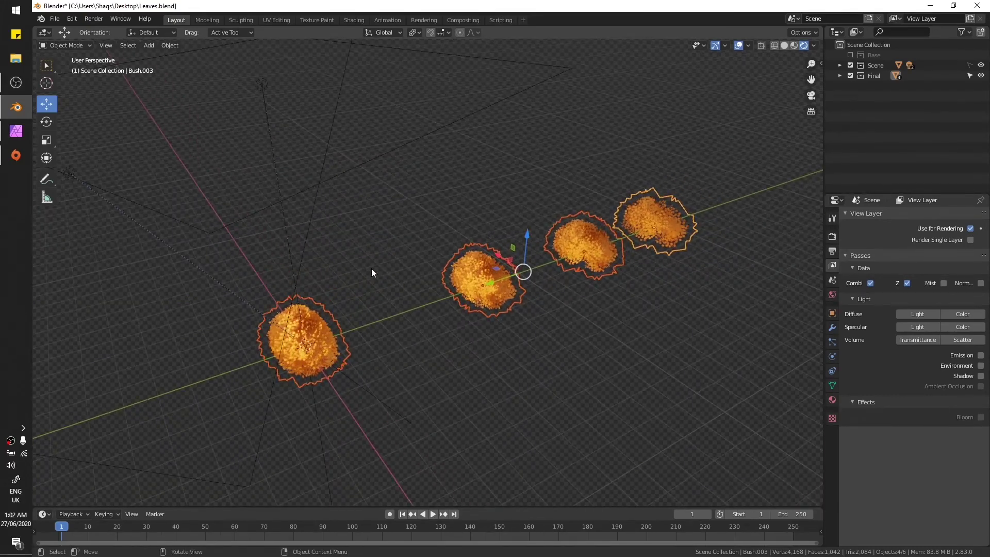
pyautogui.click(546, 285)
pyautogui.moveTo(558, 287)
pyautogui.mouseDown(button='middle')
pyautogui.moveTo(592, 281)
pyautogui.moveTo(539, 287)
pyautogui.mouseUp(button='middle')
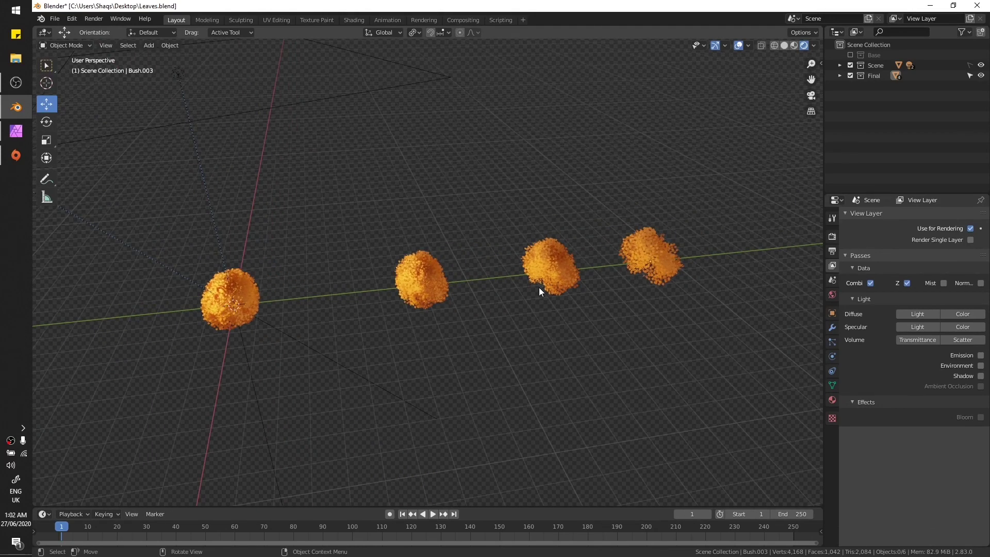